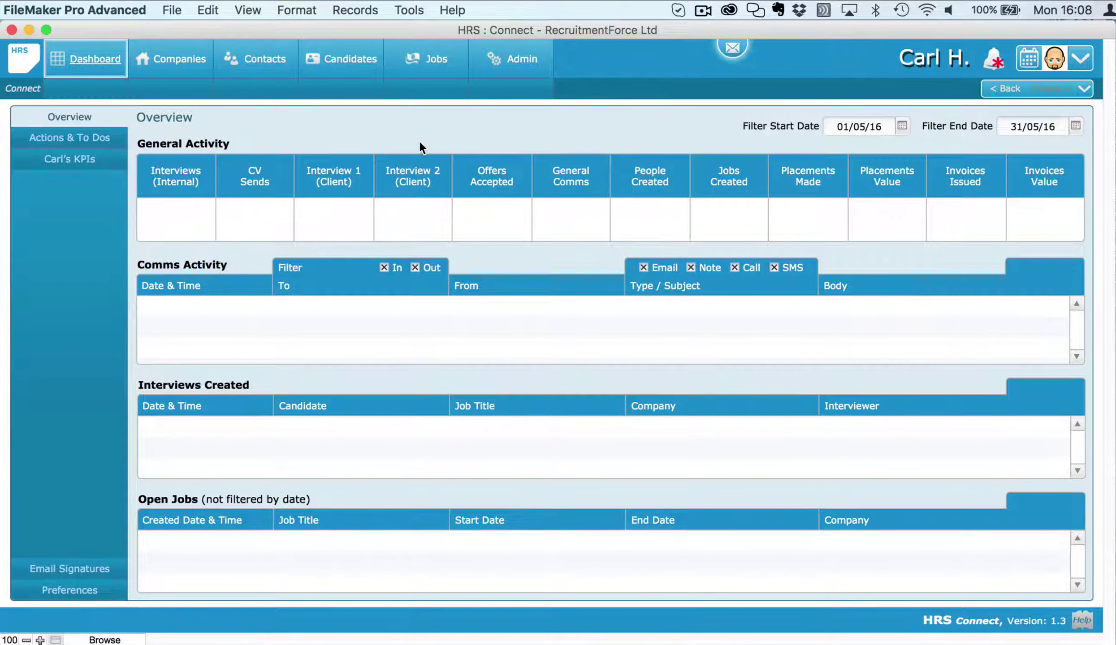
- Switch from the dashboard to the Candidates list view showing all 128 records
{"action": "left_click", "coordinate": [357, 61]}
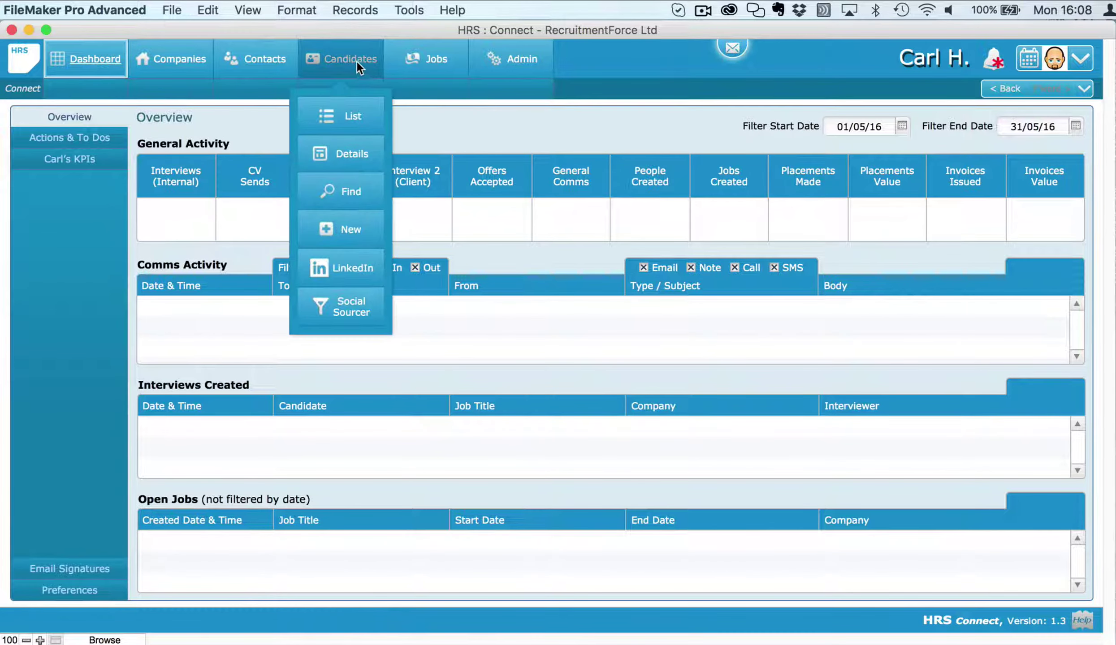
{"action": "left_click", "coordinate": [348, 109]}
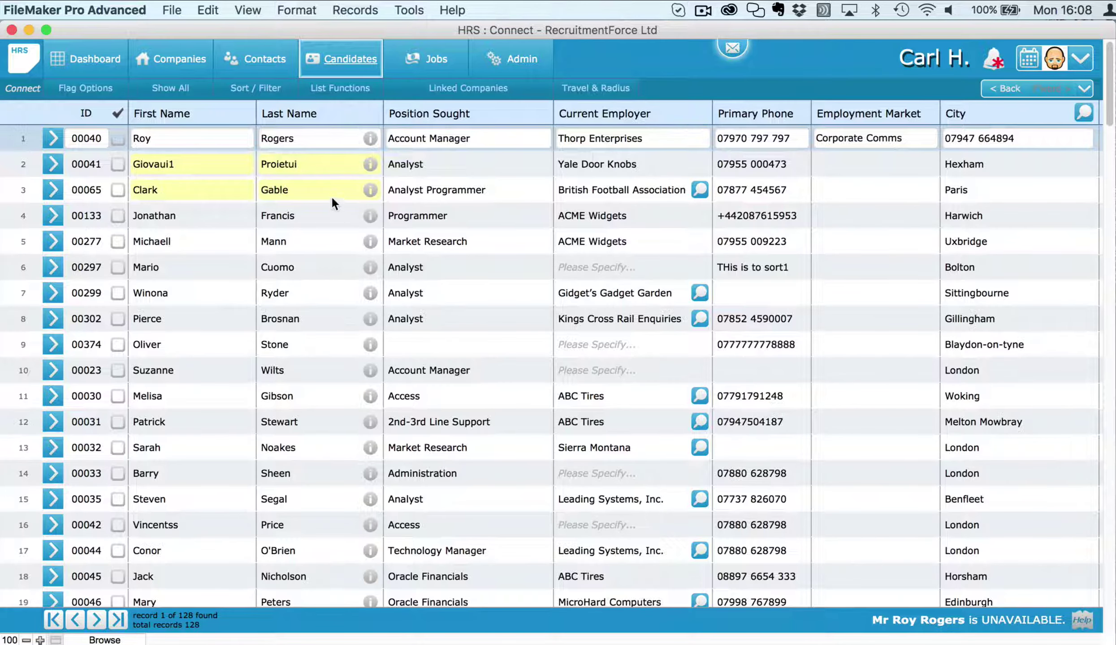
{"action": "left_click", "coordinate": [342, 57]}
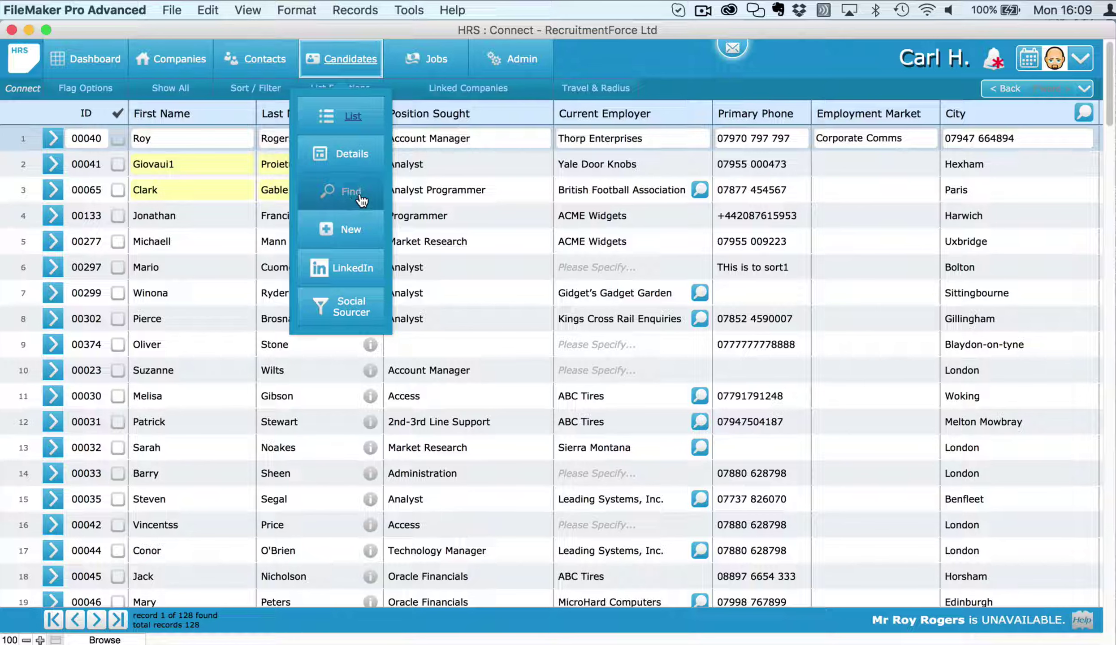
{"action": "left_click", "coordinate": [430, 189]}
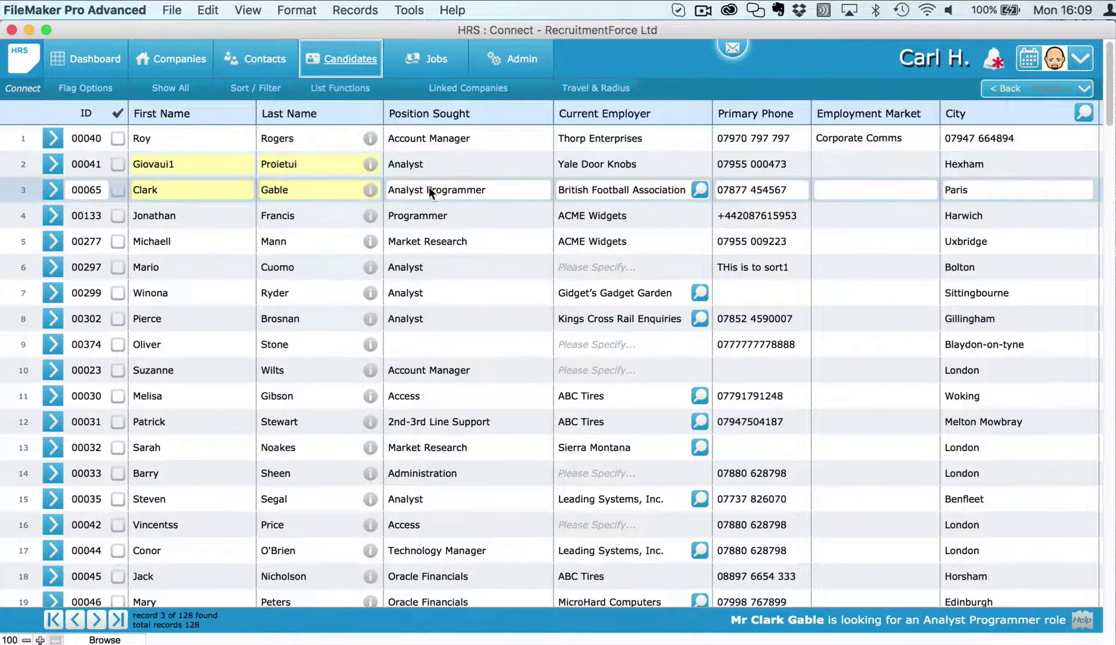
{"action": "left_click", "coordinate": [251, 84]}
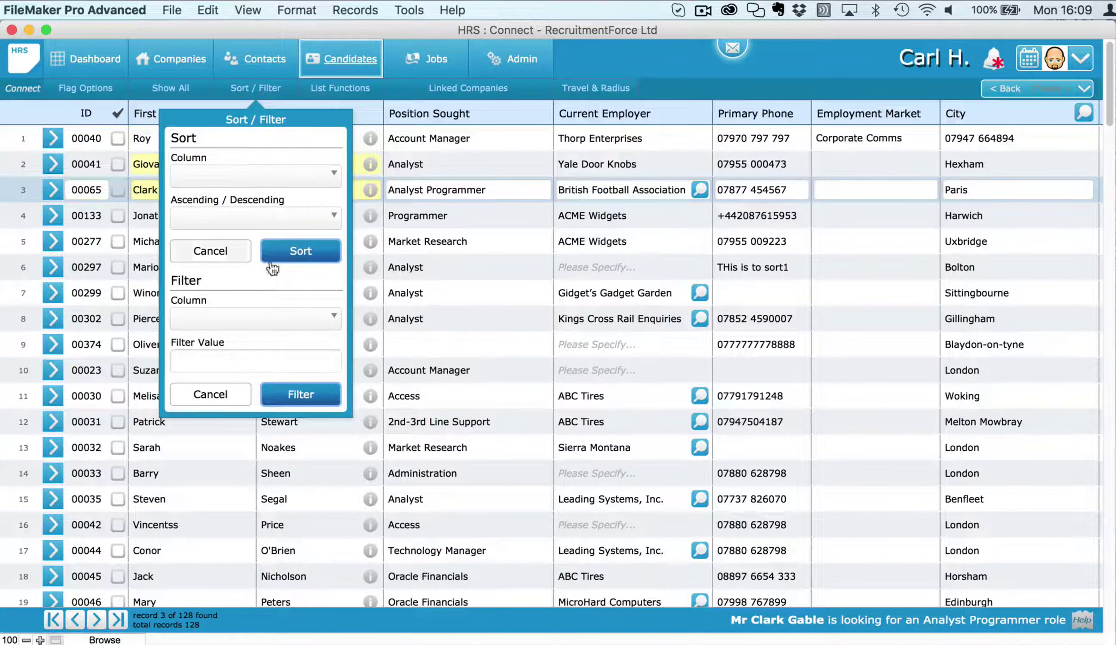
{"action": "left_click", "coordinate": [251, 317]}
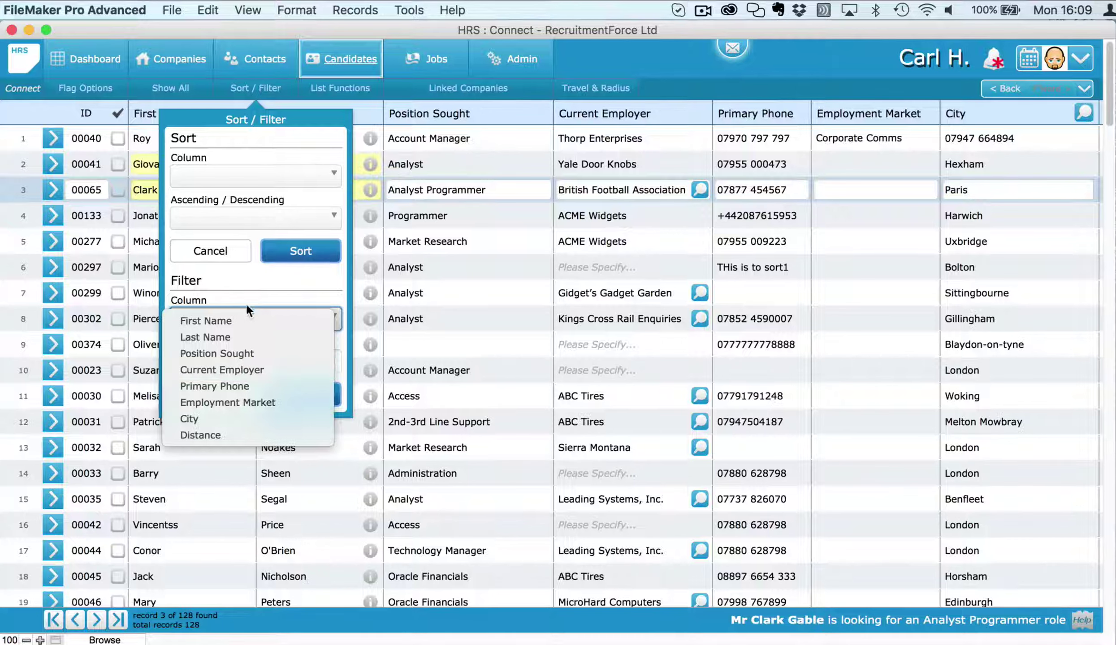
{"action": "left_click", "coordinate": [254, 284]}
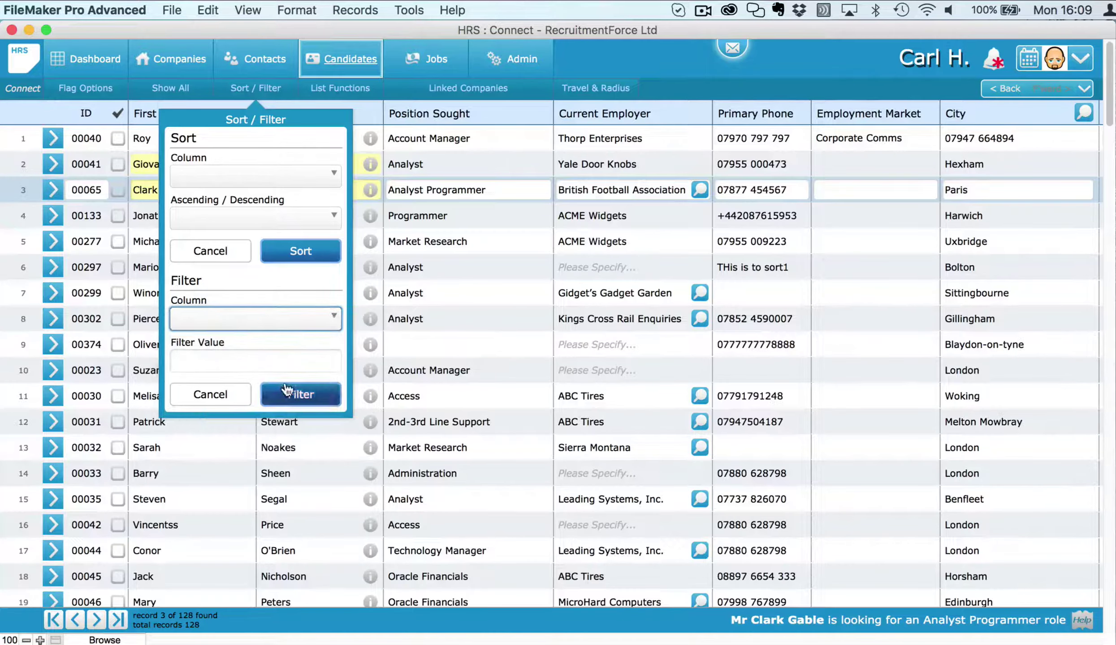
{"action": "left_click", "coordinate": [429, 343]}
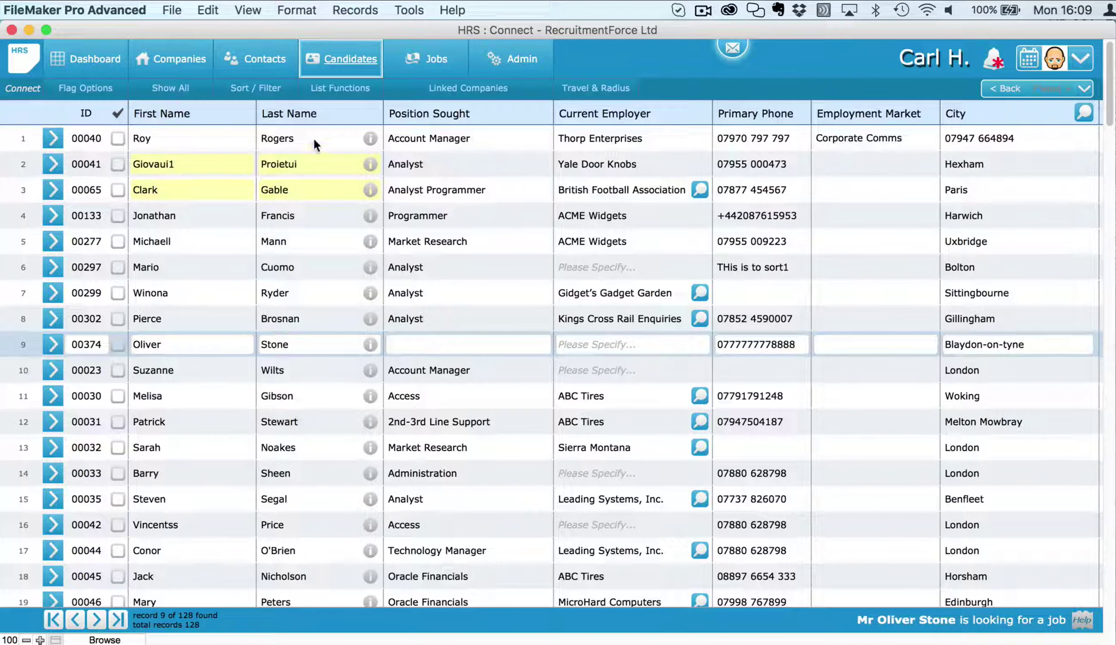
- Start a new blank candidate find request from the Candidates menu
{"action": "left_click", "coordinate": [327, 64]}
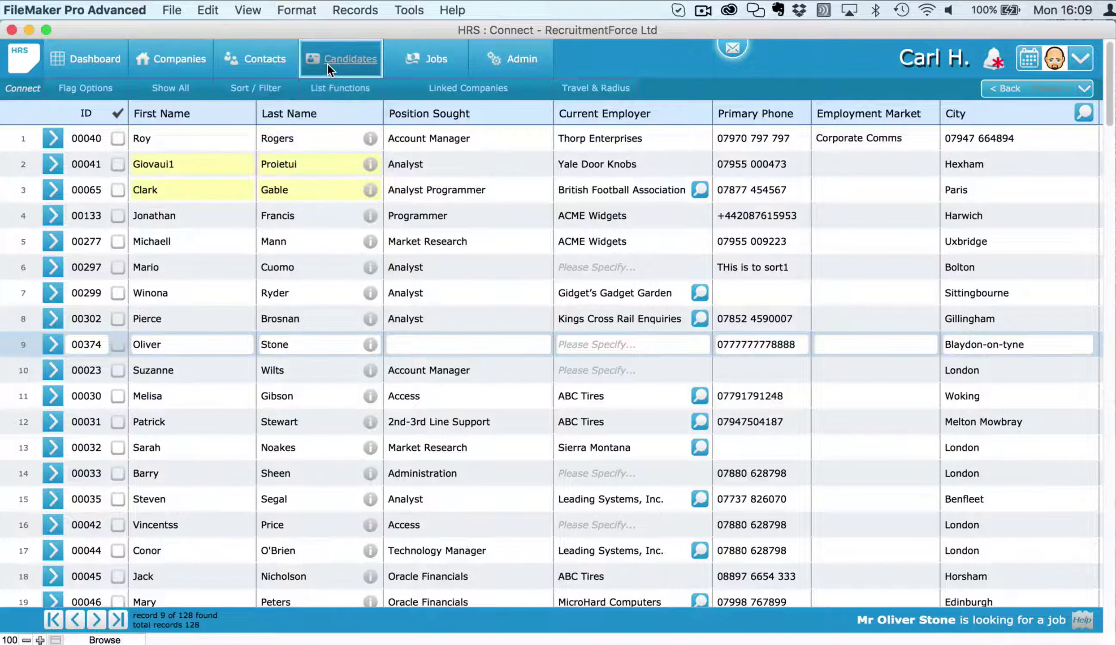
{"action": "left_click", "coordinate": [326, 64]}
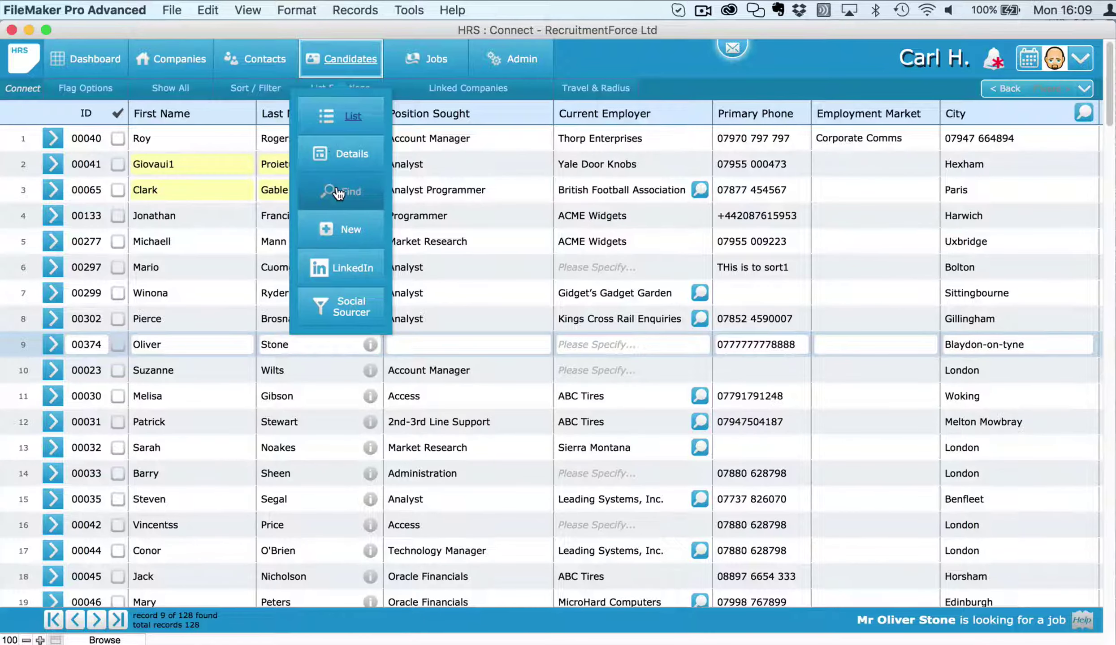
{"action": "left_click", "coordinate": [335, 187]}
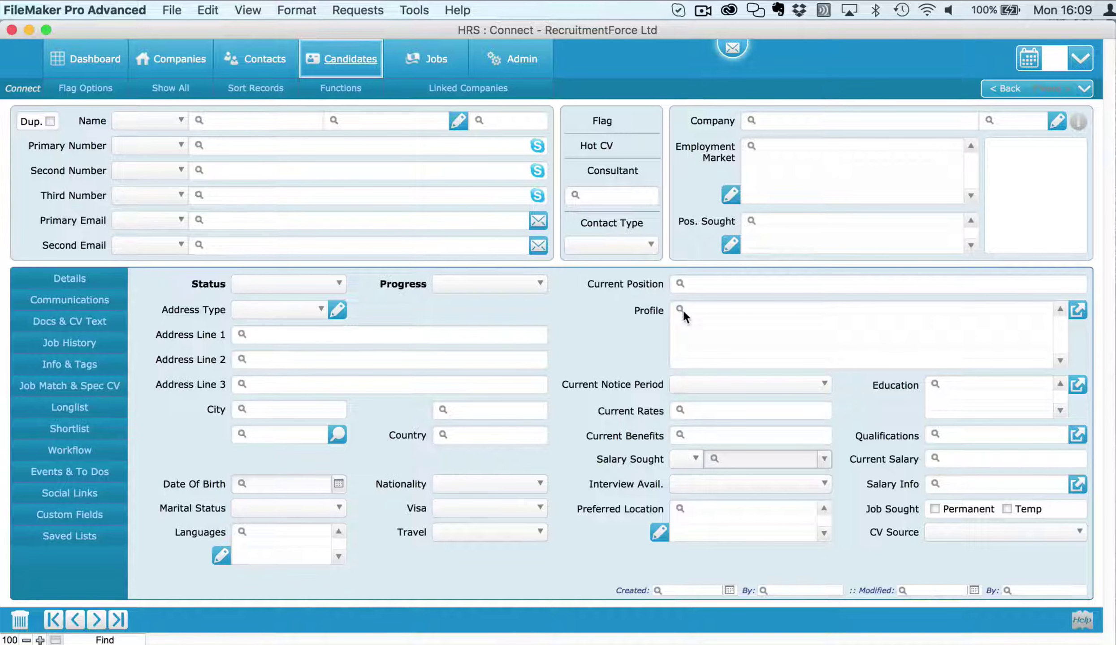
- Review the Communications, CVs, Job History, Info & Tags, Workflow and Custom Fields search sections
{"action": "left_click", "coordinate": [118, 302]}
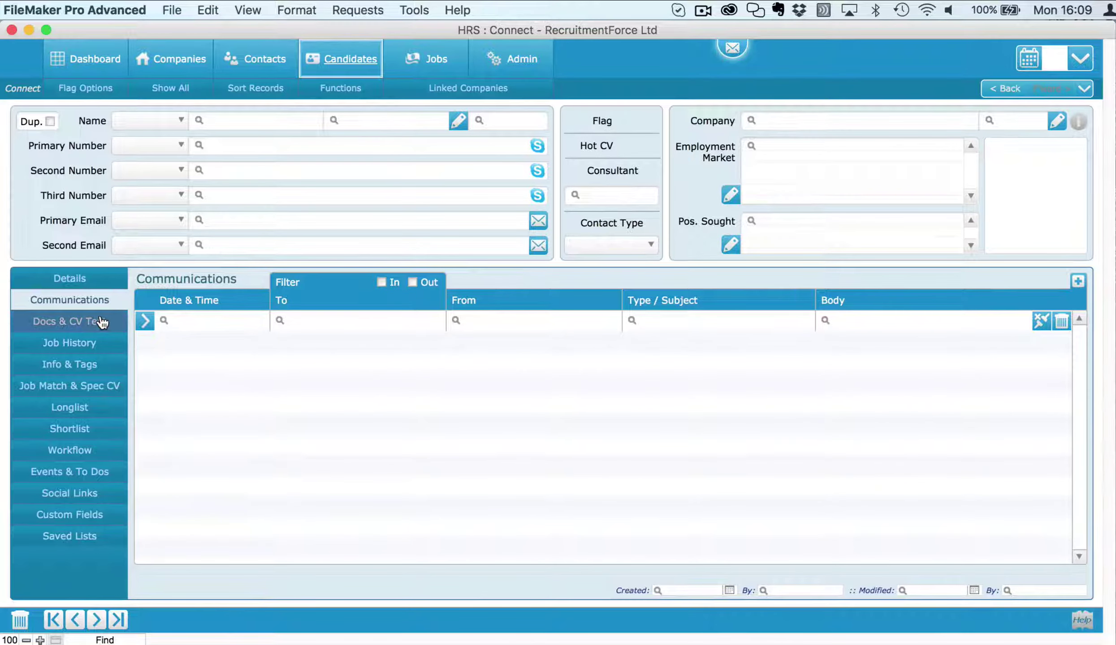
{"action": "left_click", "coordinate": [102, 321]}
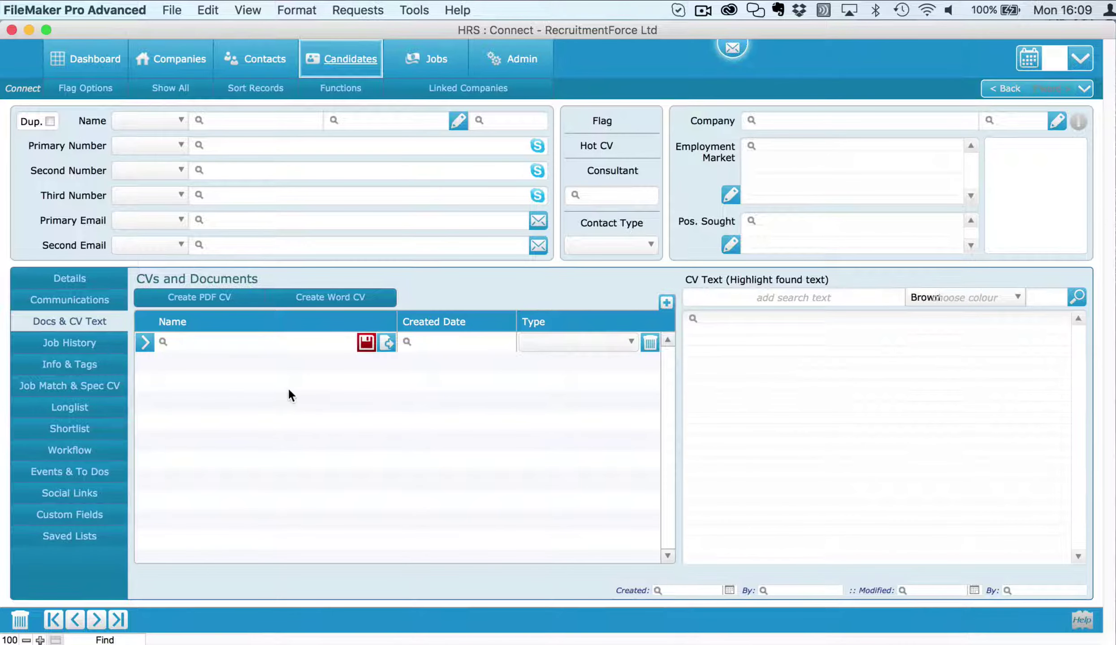
{"action": "left_click", "coordinate": [88, 343]}
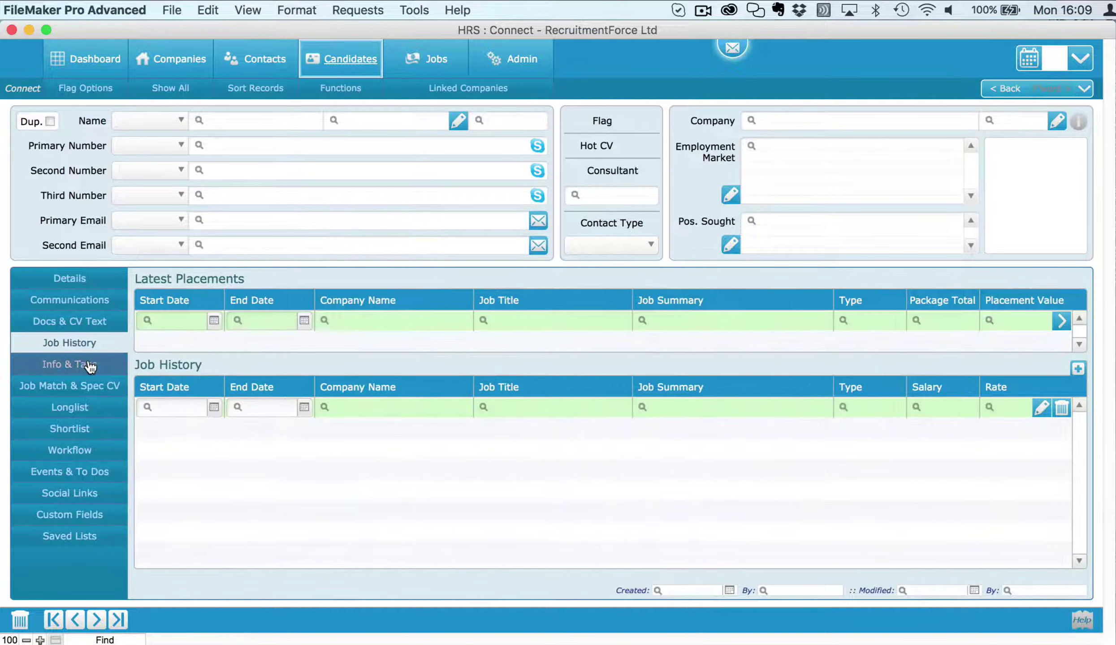
{"action": "left_click", "coordinate": [91, 366]}
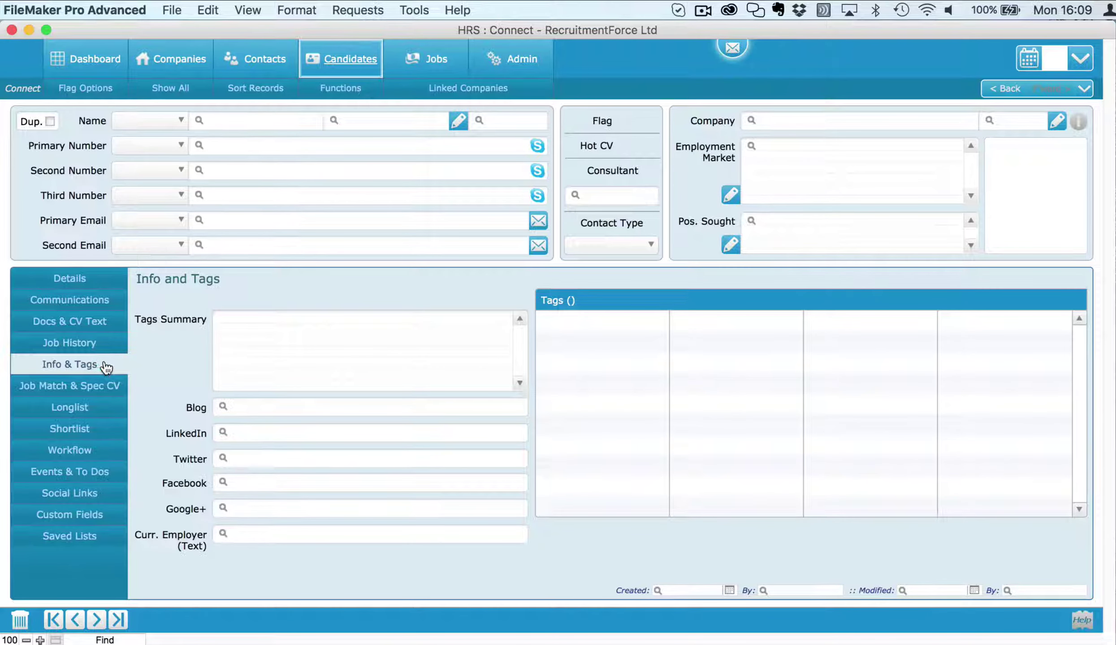
{"action": "left_click", "coordinate": [88, 457]}
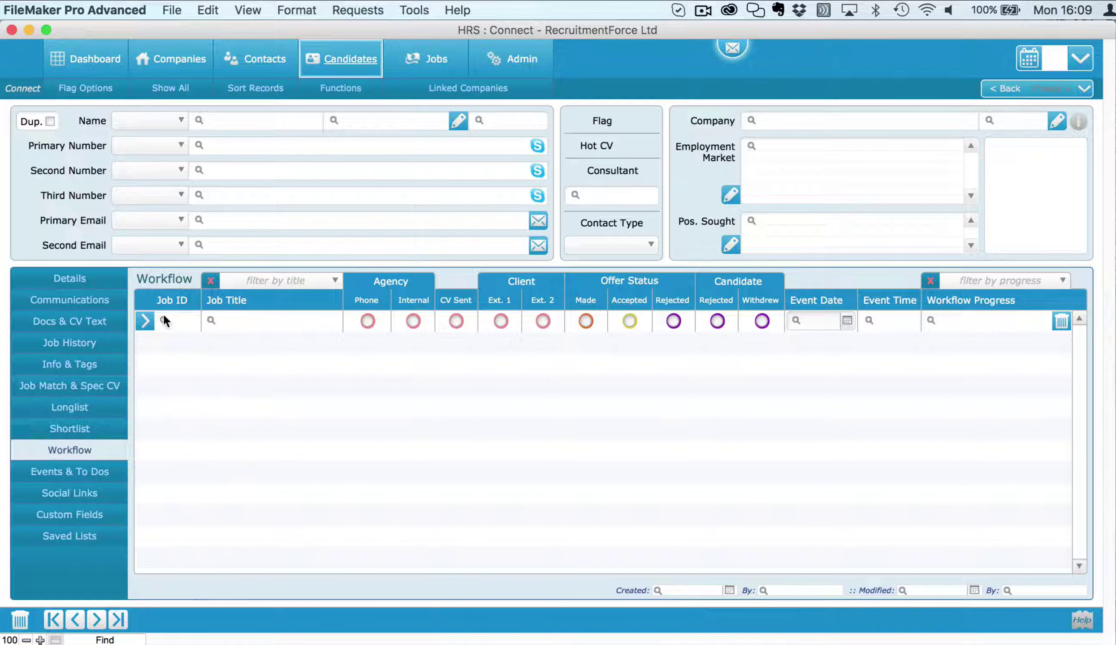
{"action": "left_click", "coordinate": [95, 520]}
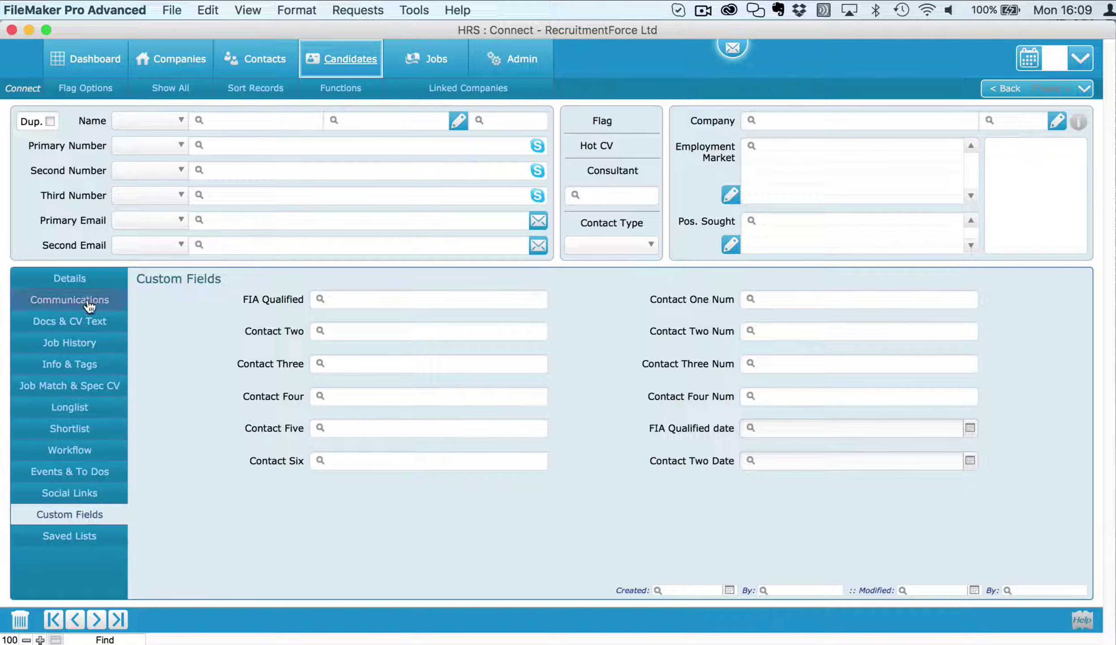
- Find candidates with Status Available and 'Engl' in Languages, returning 10 records
{"action": "left_click", "coordinate": [85, 280]}
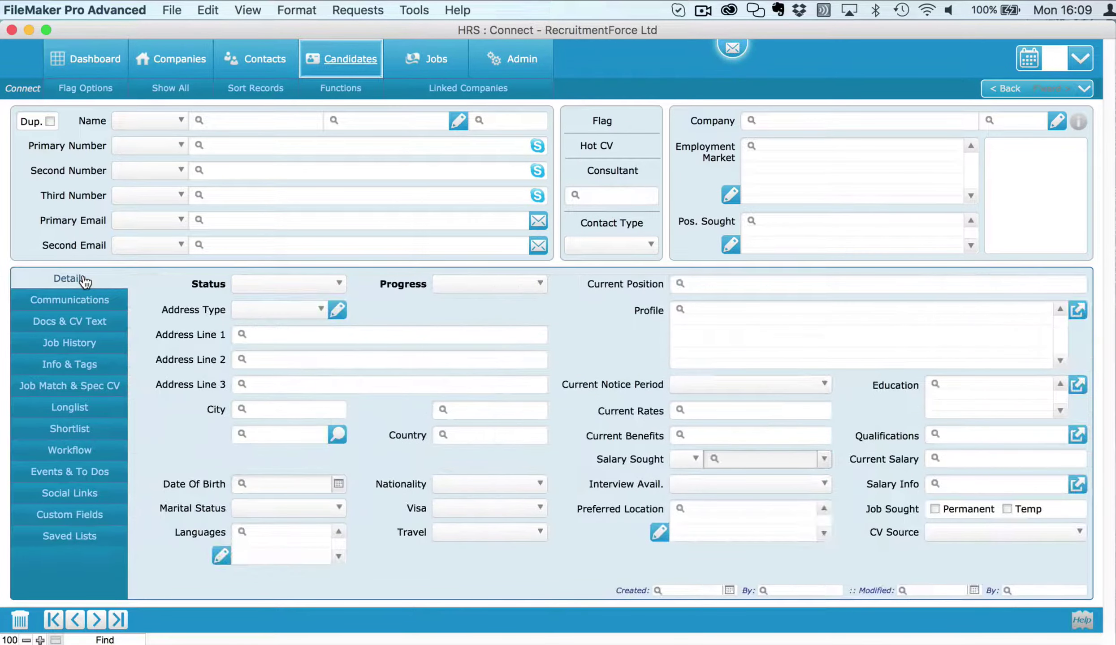
{"action": "left_click", "coordinate": [297, 285]}
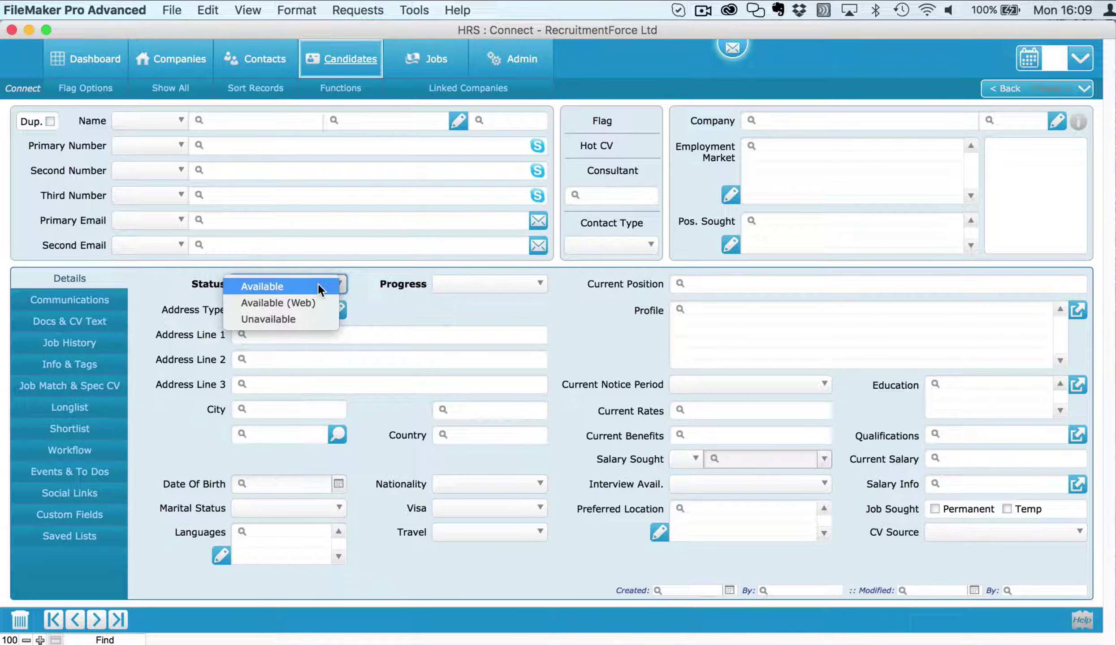
{"action": "left_click", "coordinate": [317, 287]}
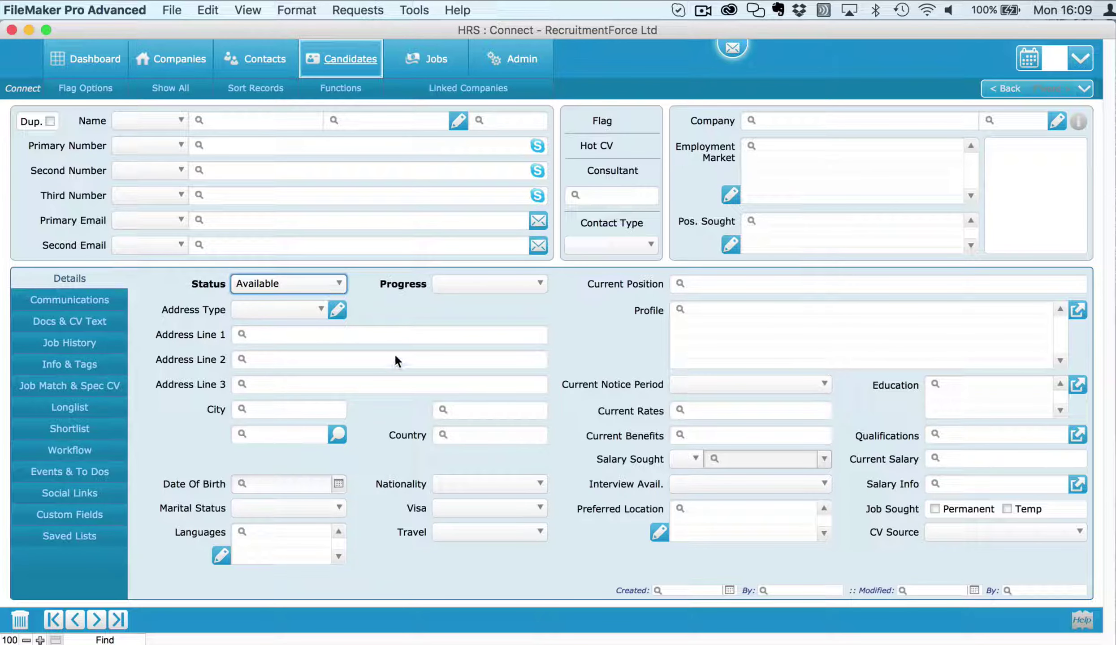
{"action": "left_click", "coordinate": [291, 542]}
{"action": "type", "text": "English"}
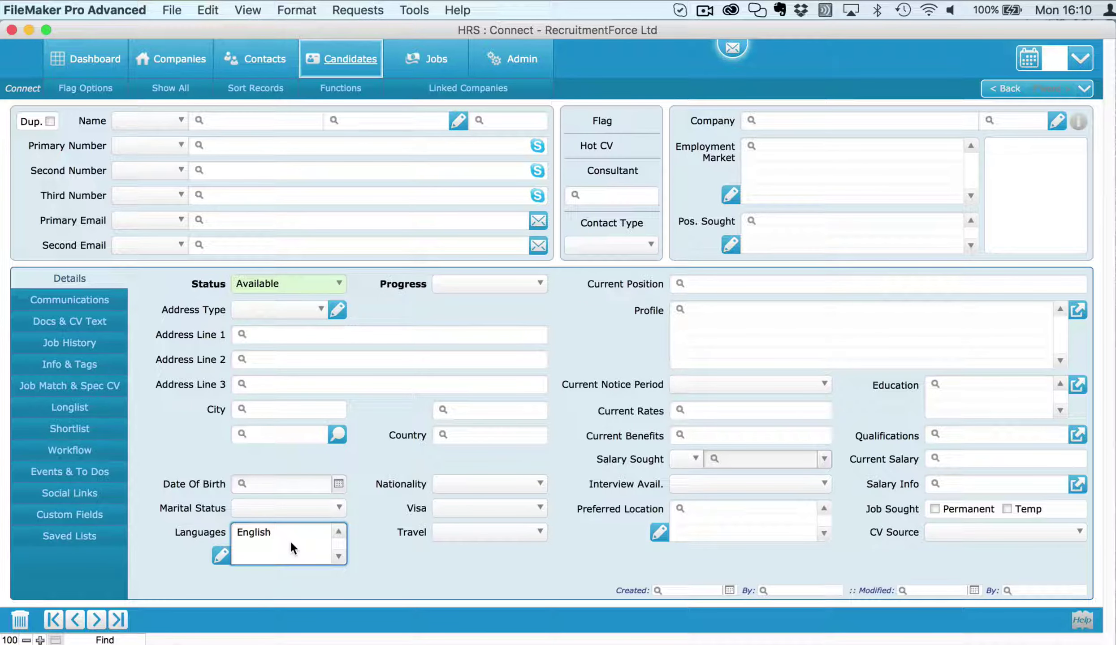
{"action": "key", "text": "Return"}
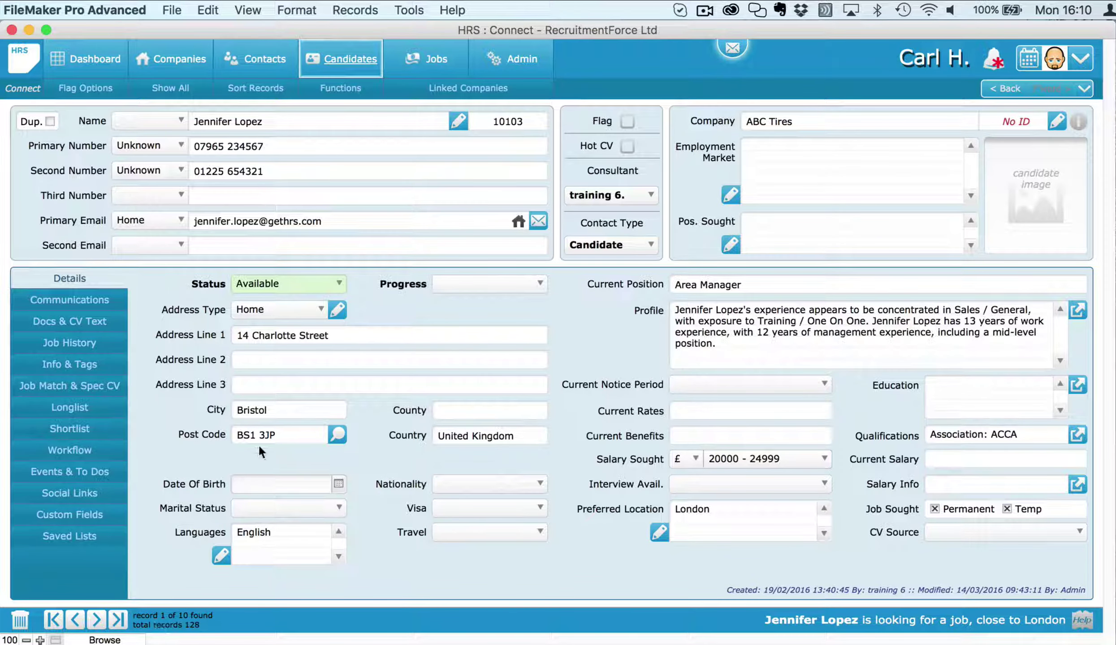
- In the list view, find candidates whose Position Sought is 'account manager', returning 13 records
{"action": "left_click", "coordinate": [364, 65]}
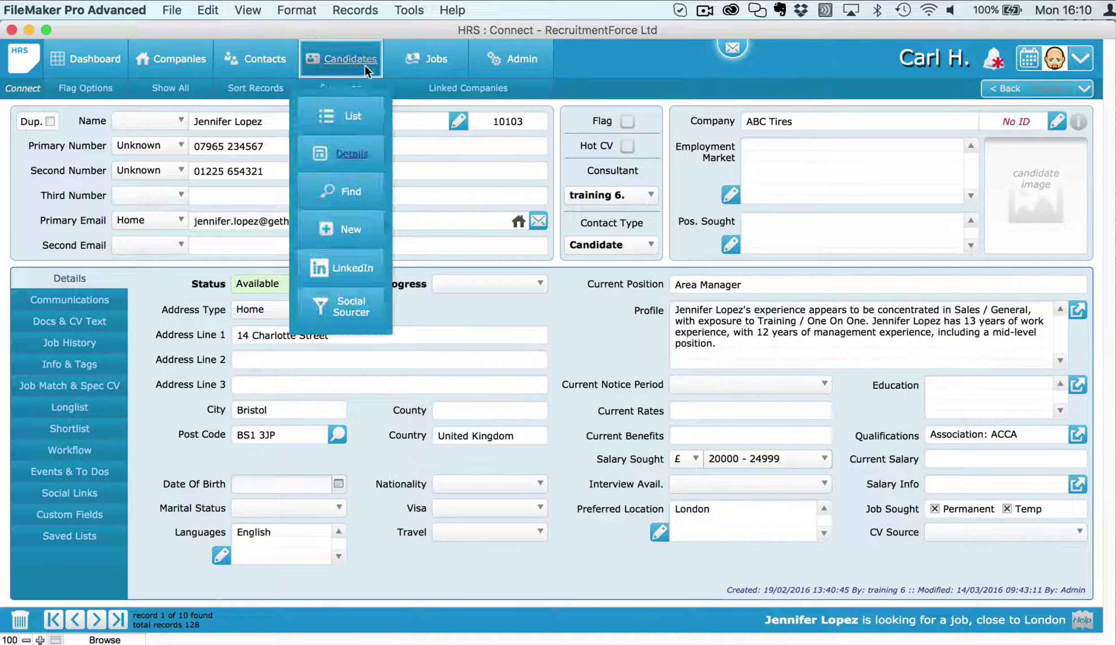
{"action": "left_click", "coordinate": [353, 114]}
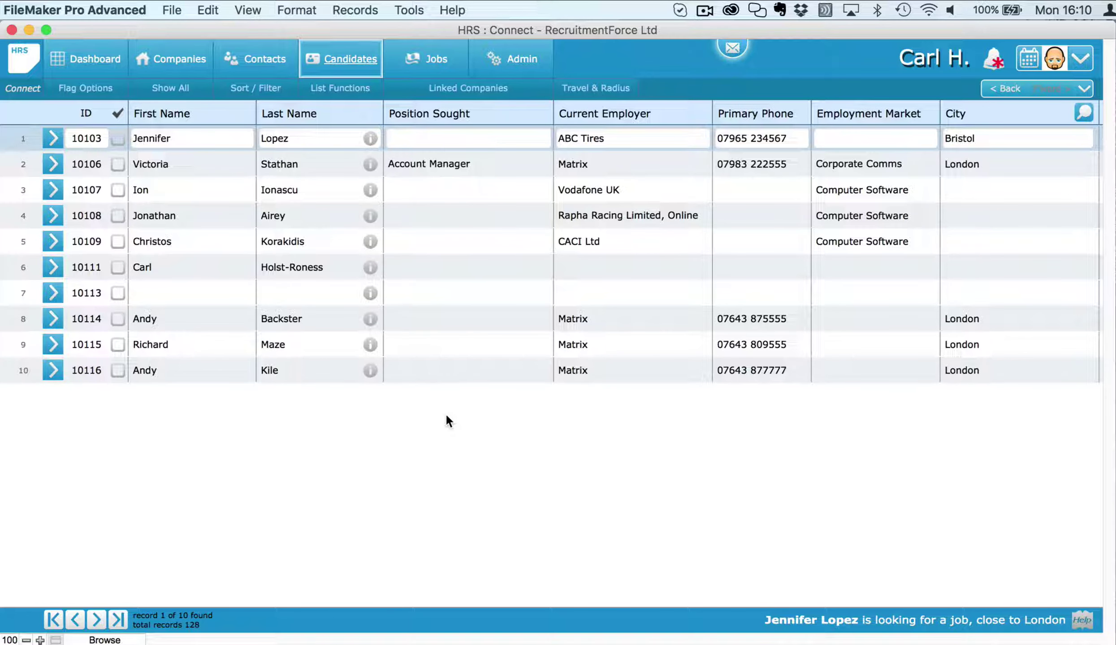
{"action": "key", "text": "super+f"}
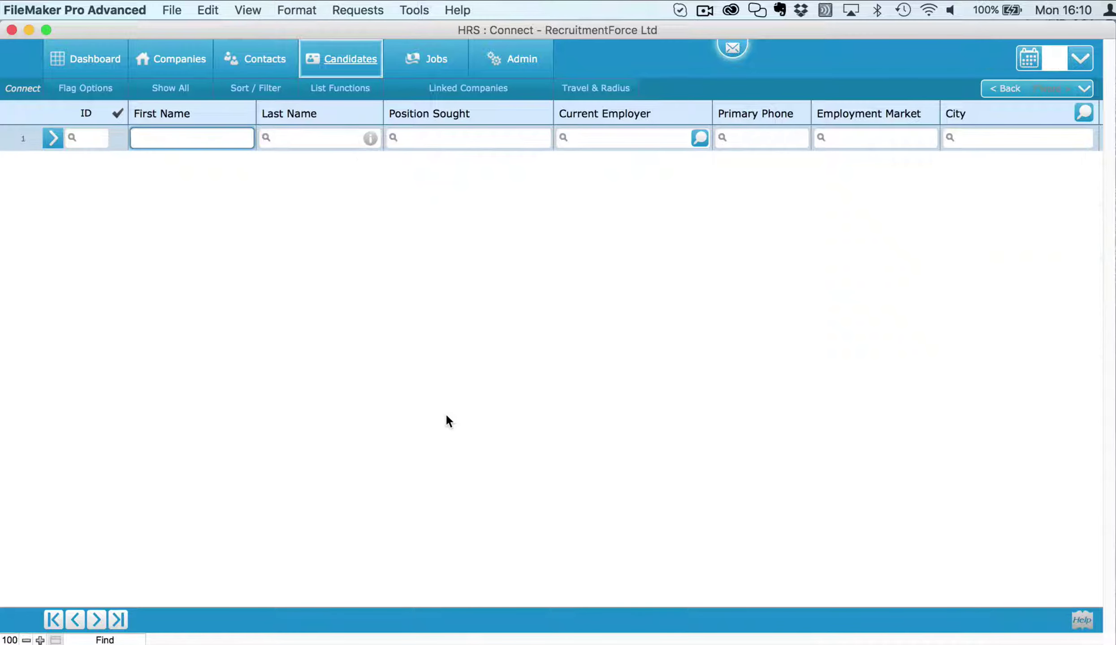
{"action": "left_click", "coordinate": [419, 137]}
{"action": "type", "text": "ad"}
{"action": "type", "text": "c"}
{"action": "type", "text": "ount m"}
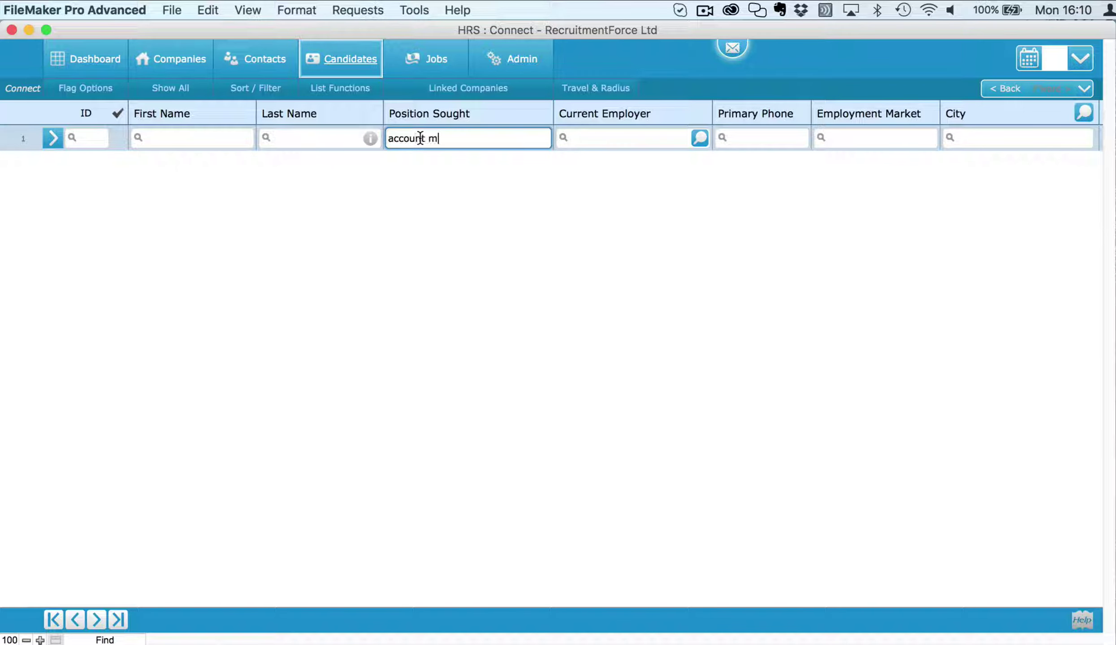
{"action": "type", "text": "anager"}
{"action": "key", "text": "Return"}
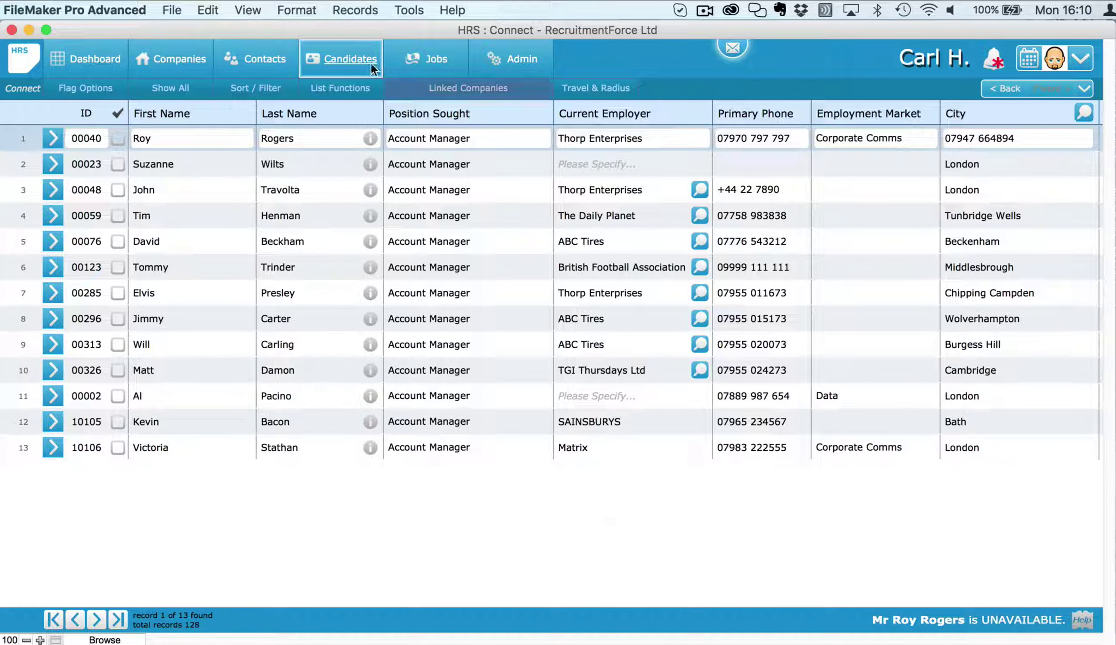
- Start a new candidate find request and show it in the Candidates list layout
{"action": "left_click", "coordinate": [350, 58]}
{"action": "left_click", "coordinate": [355, 193]}
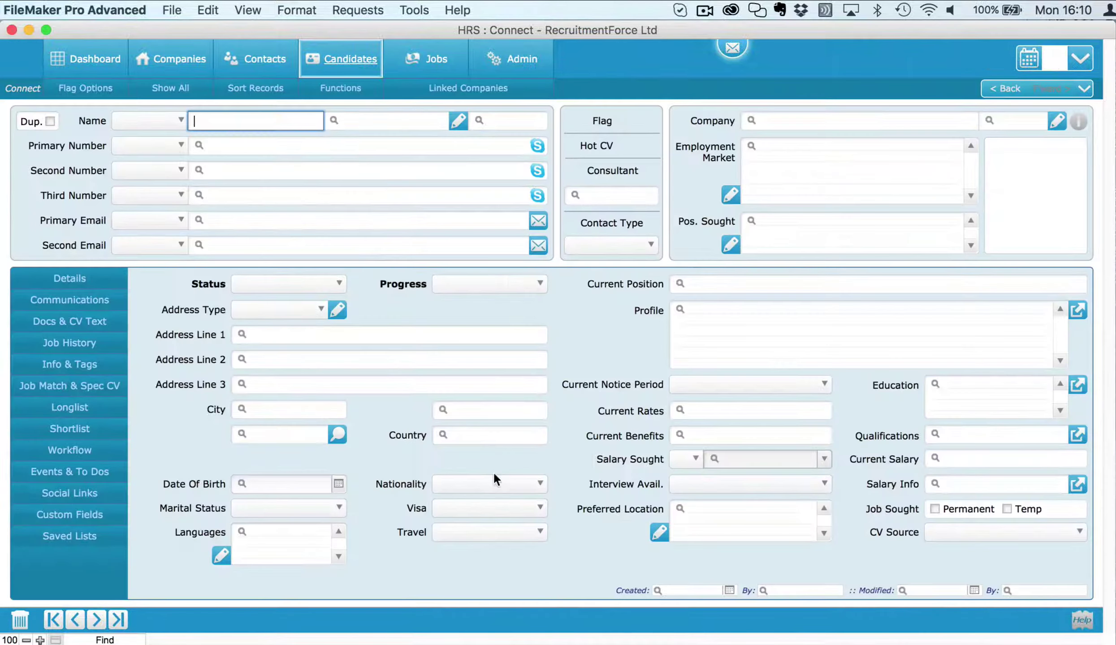
{"action": "left_click", "coordinate": [595, 339]}
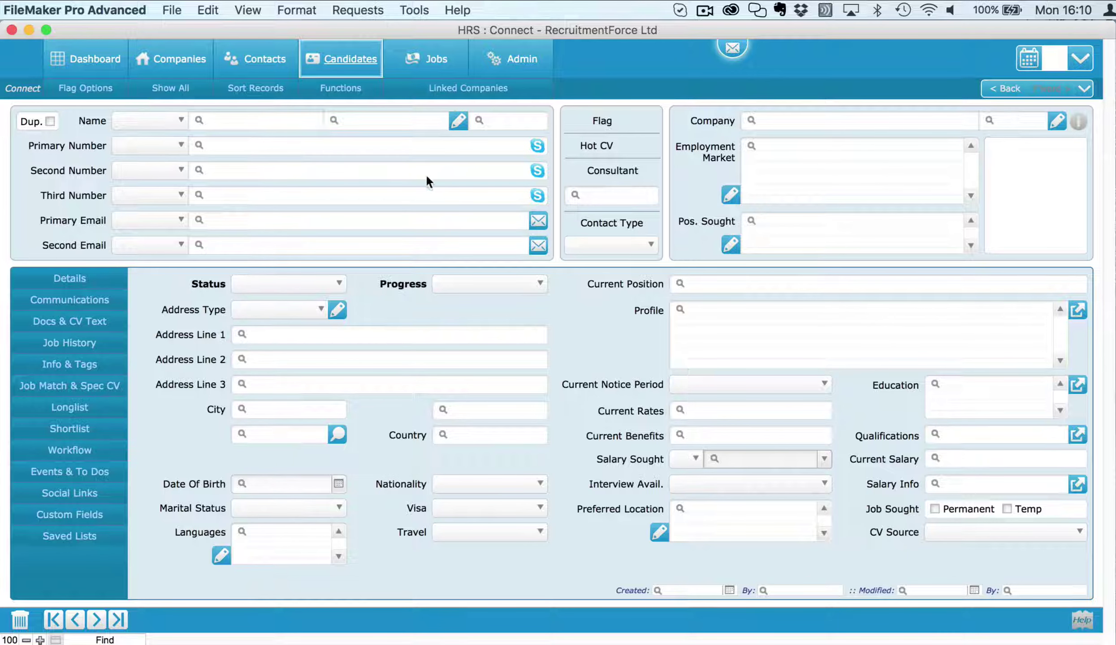
{"action": "left_click", "coordinate": [361, 58]}
{"action": "left_click", "coordinate": [369, 118]}
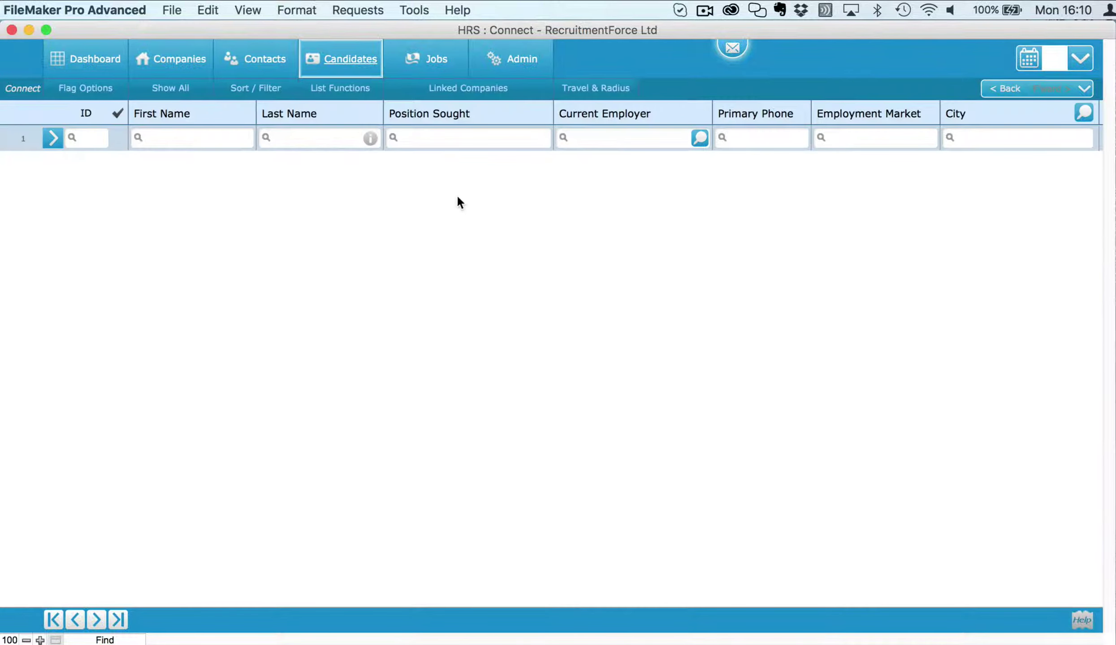
{"action": "left_click", "coordinate": [359, 10]}
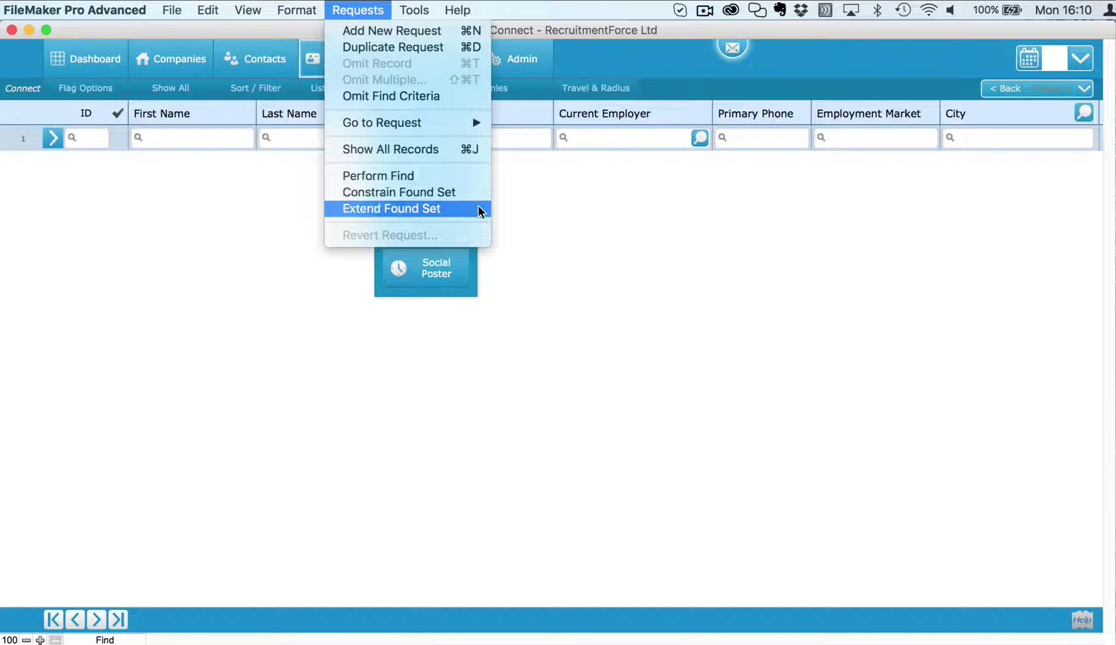
{"action": "left_click", "coordinate": [550, 229]}
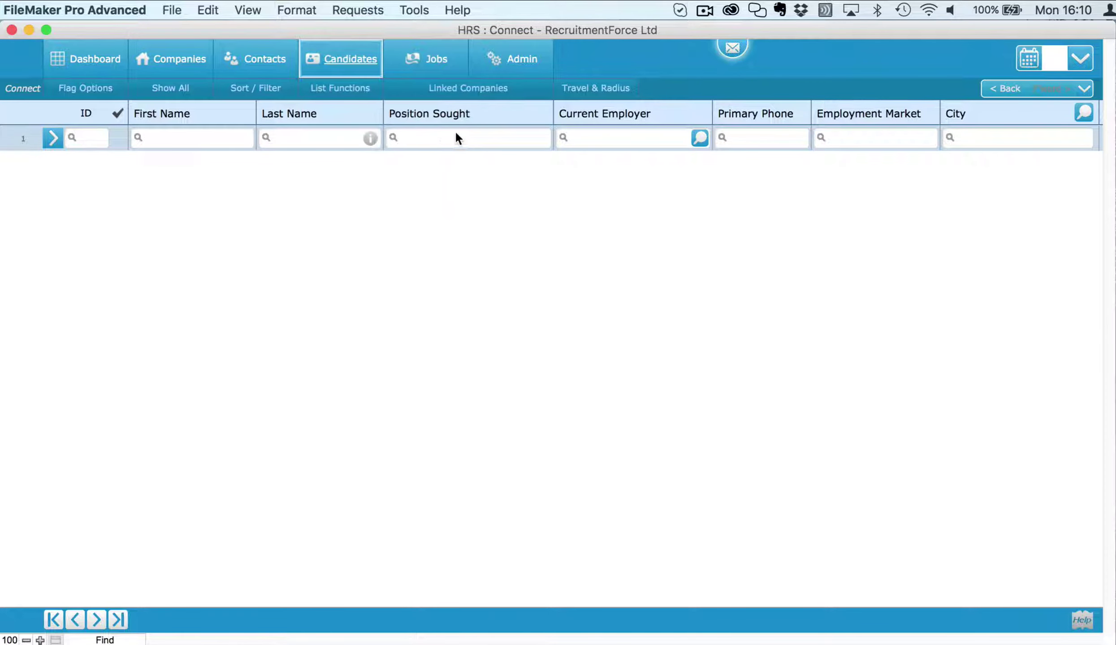
{"action": "left_click", "coordinate": [980, 135]}
- Enter 'london' as the City criterion and constrain the found set to 4 candidates
{"action": "type", "text": "london"}
{"action": "left_click", "coordinate": [970, 227]}
{"action": "mouse_move", "coordinate": [337, 56]}
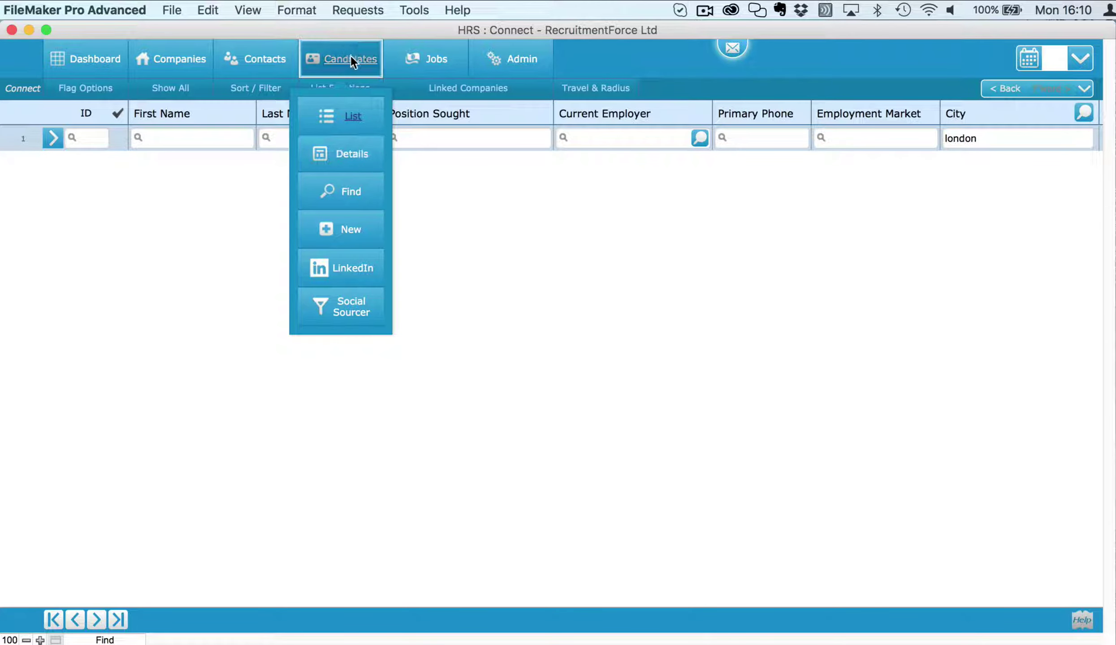
{"action": "left_click", "coordinate": [358, 10]}
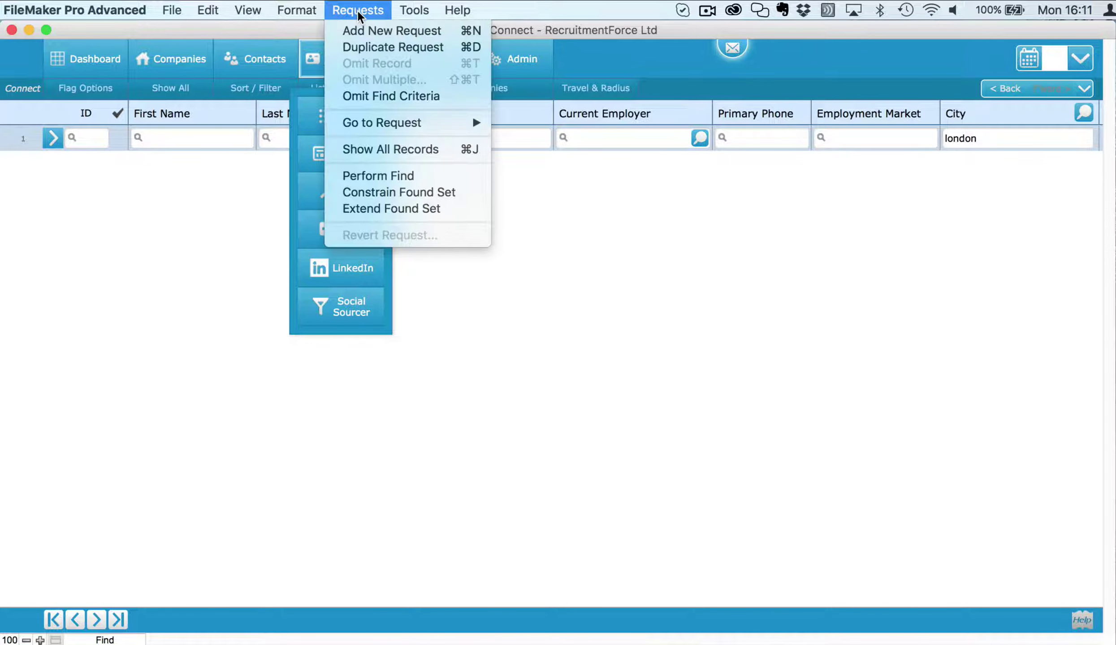
{"action": "left_click", "coordinate": [376, 191]}
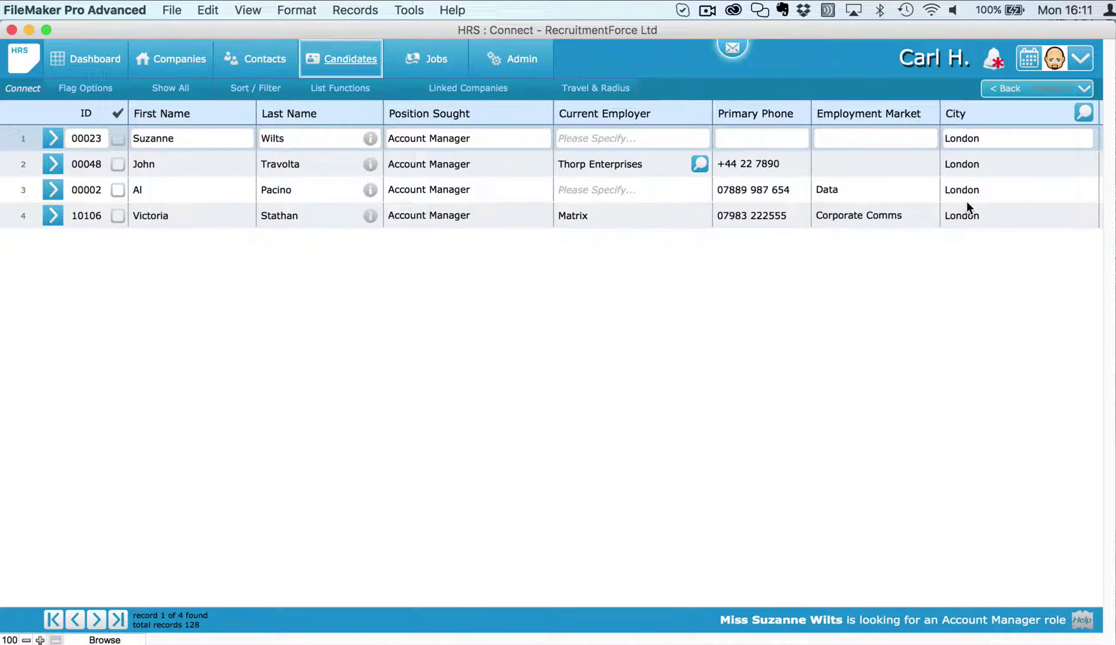
- Find candidates with Position Sought 'acc' and City 'lon', returning 5 records
{"action": "key", "text": "super+f"}
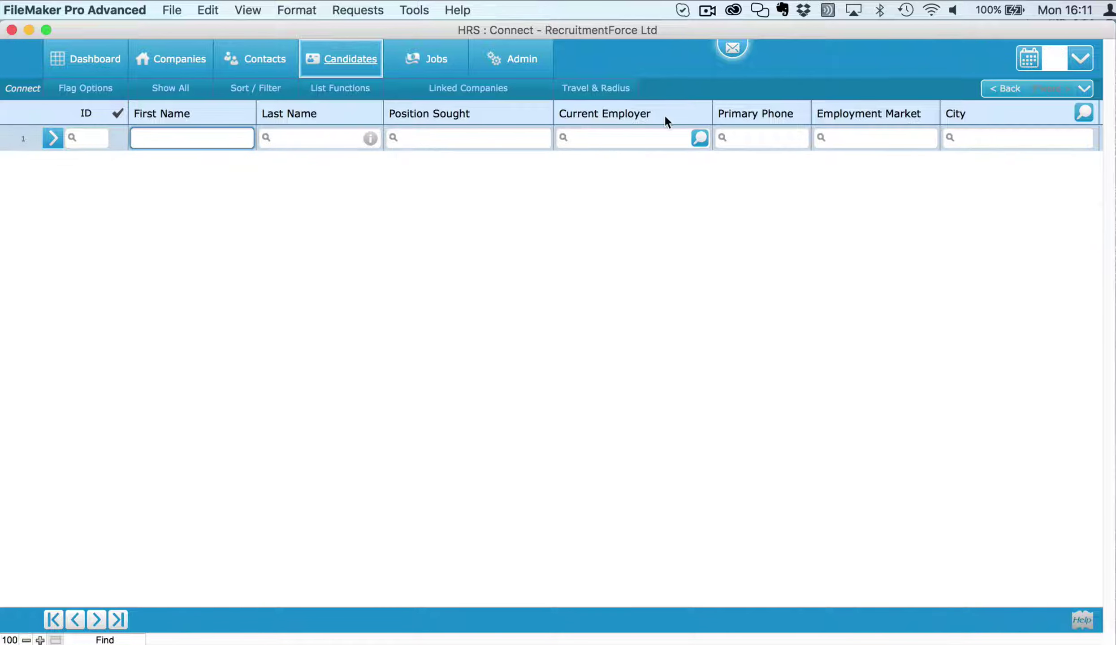
{"action": "left_click", "coordinate": [497, 139]}
{"action": "type", "text": "acc"}
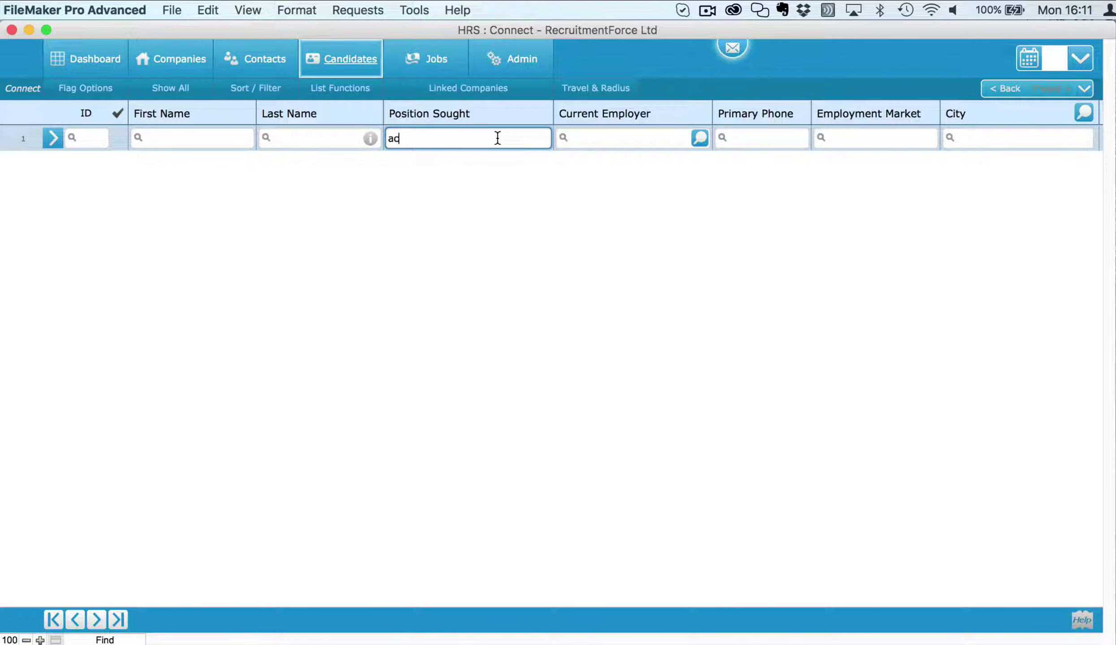
{"action": "left_click", "coordinate": [976, 141]}
{"action": "type", "text": "lon"}
{"action": "key", "text": "Return"}
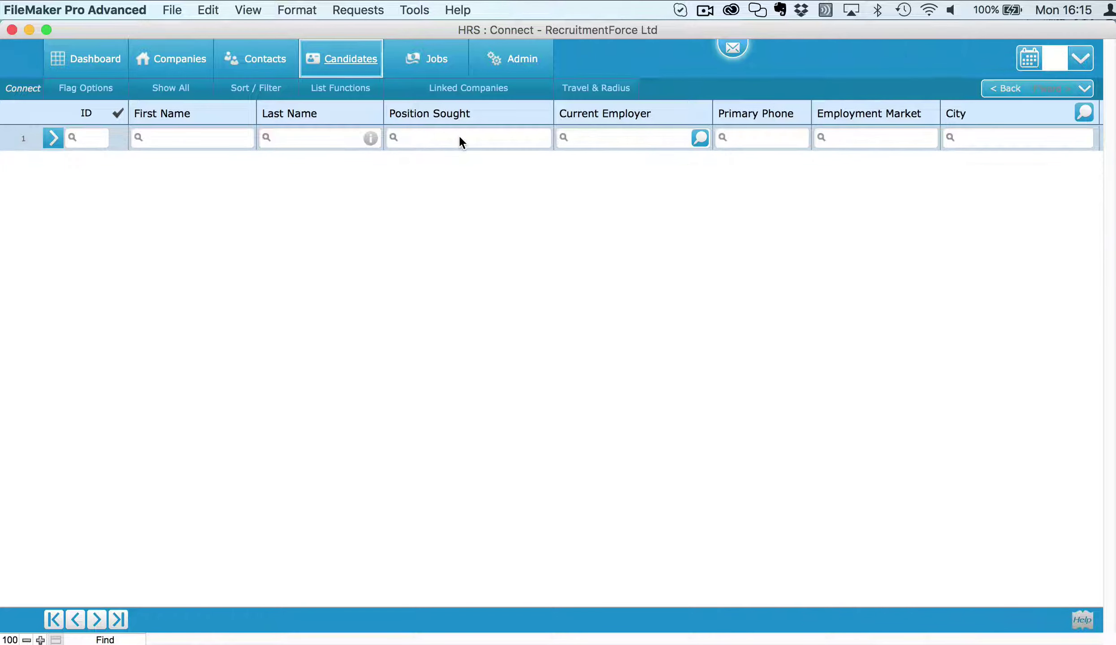
- Run two find requests, Position Sought 'manager' or 'support', returning 25 candidates
{"action": "left_click", "coordinate": [460, 138]}
{"action": "type", "text": "manager"}
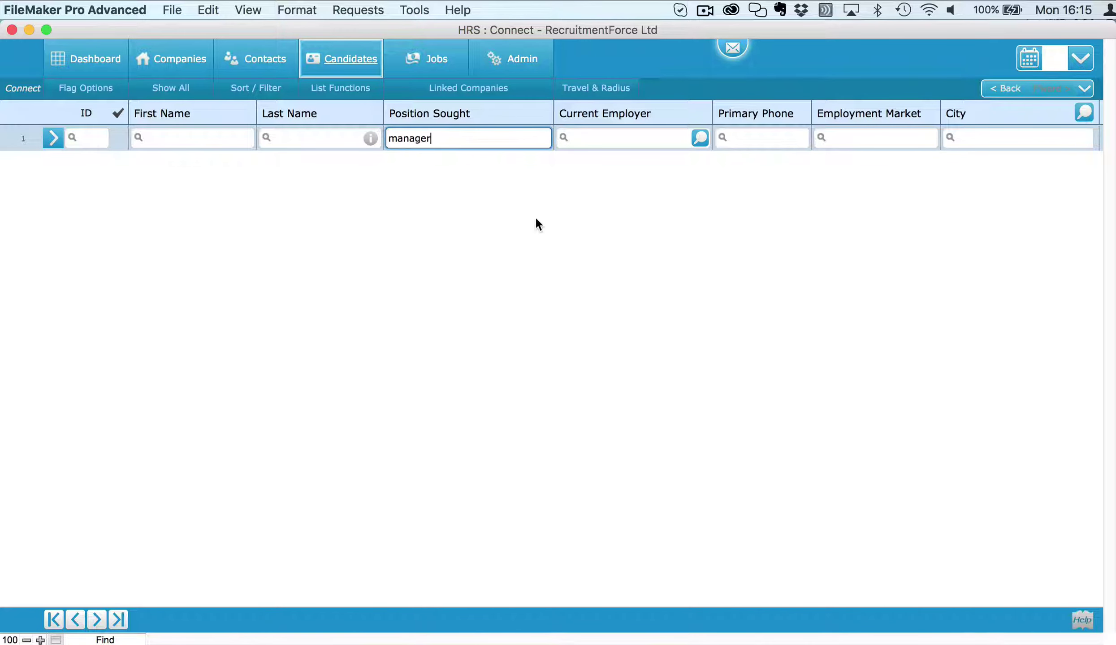
{"action": "left_click", "coordinate": [535, 216]}
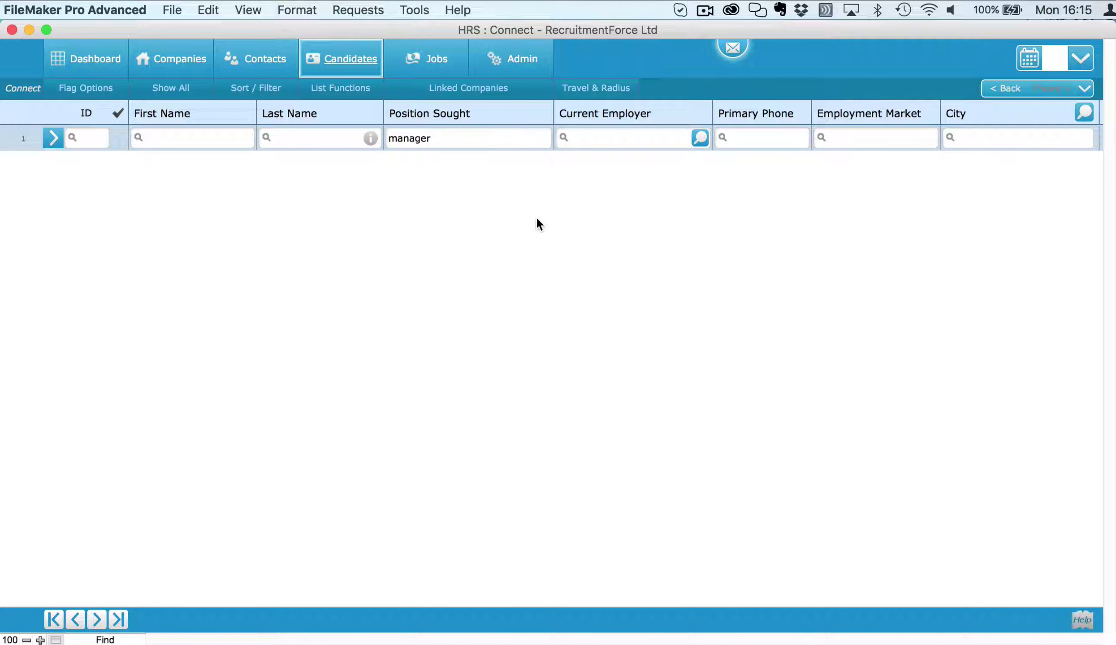
{"action": "left_click", "coordinate": [357, 10]}
{"action": "left_click", "coordinate": [354, 31]}
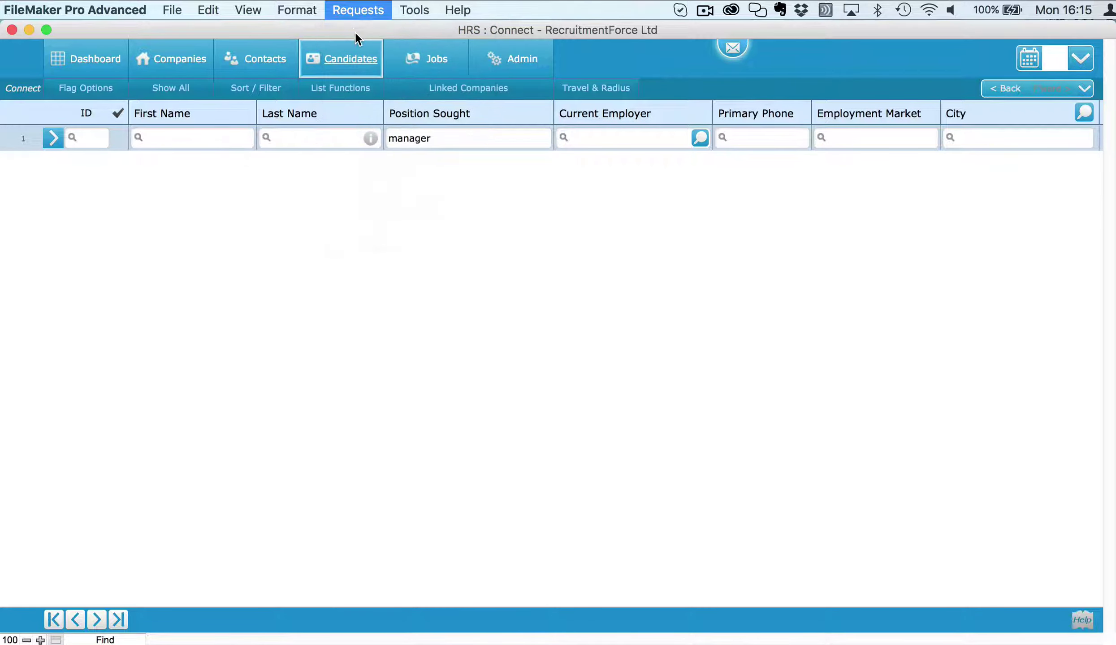
{"action": "left_click", "coordinate": [422, 164]}
{"action": "type", "text": "support"}
{"action": "left_click", "coordinate": [455, 245]}
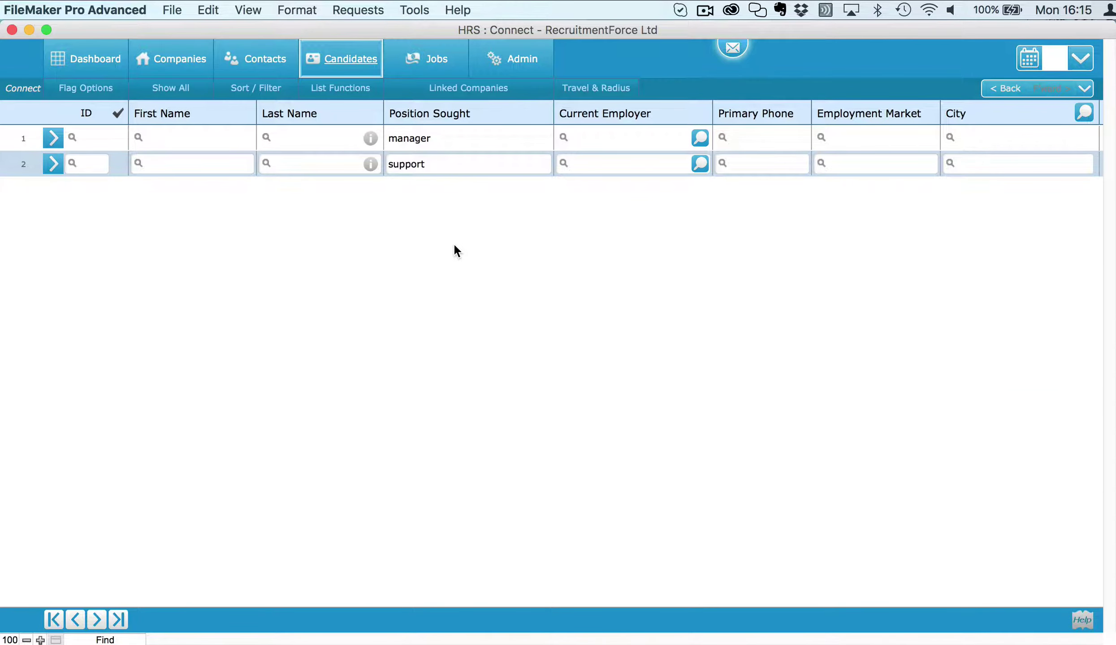
{"action": "key", "text": "Return"}
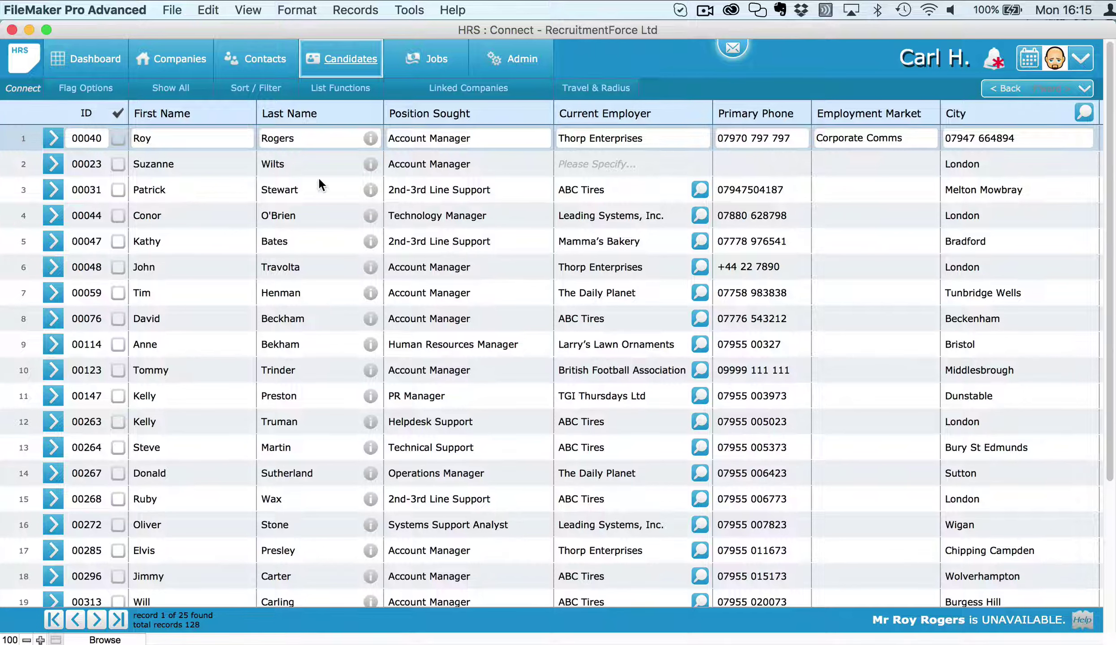
- Sort the 25 found candidates by Position Sought in ascending order
{"action": "left_click", "coordinate": [258, 88]}
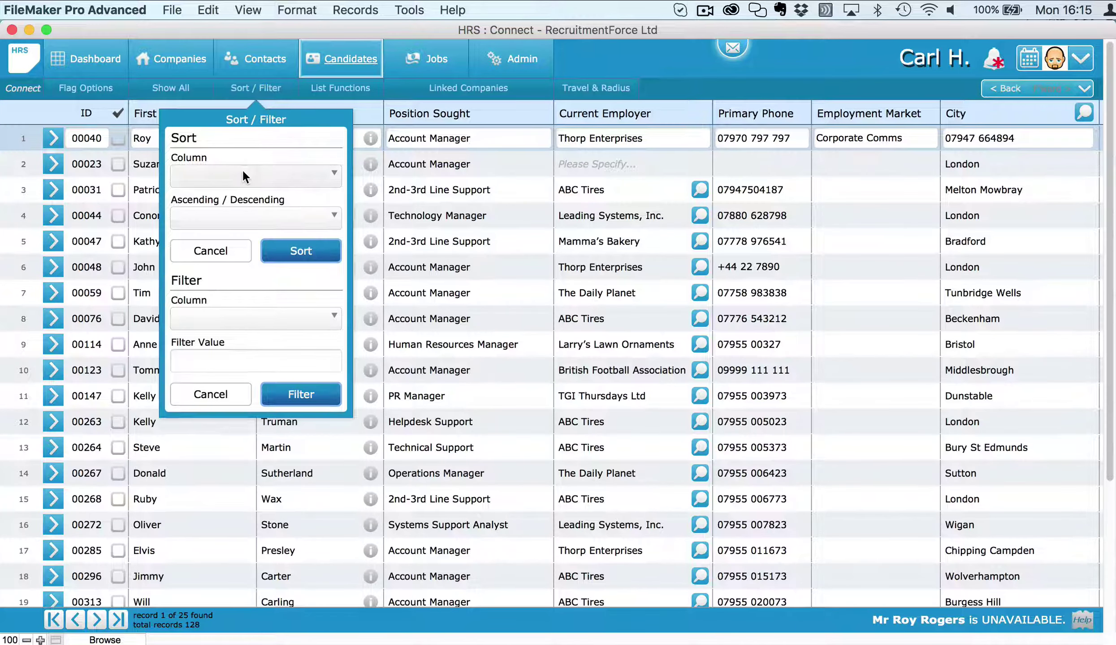
{"action": "left_click", "coordinate": [243, 172]}
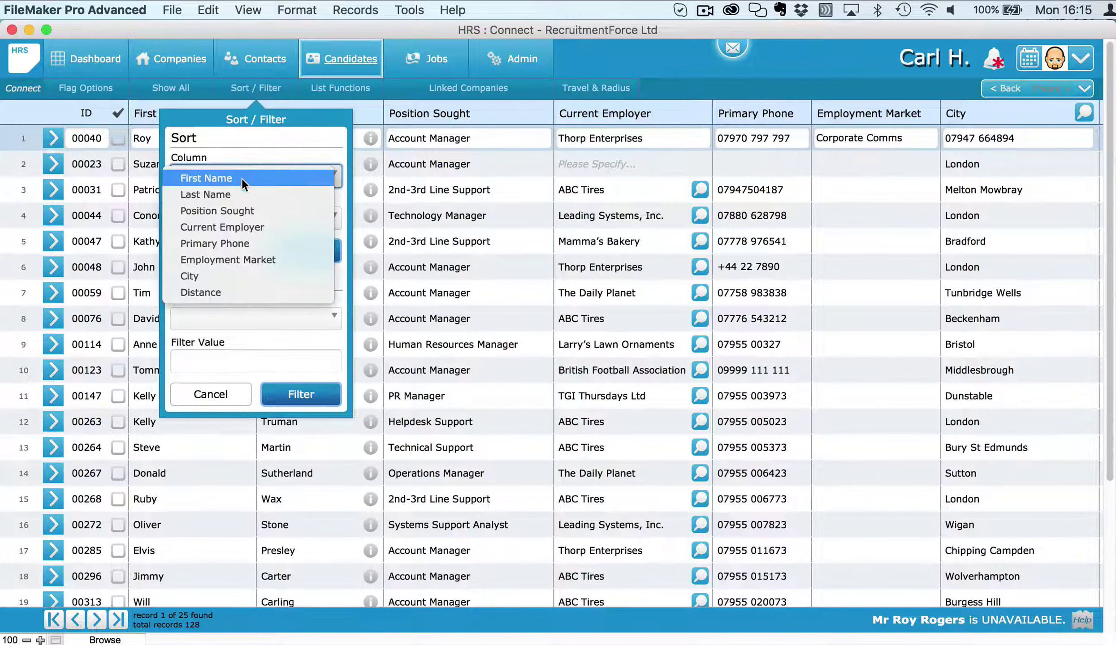
{"action": "left_click", "coordinate": [237, 212]}
{"action": "left_click", "coordinate": [251, 218]}
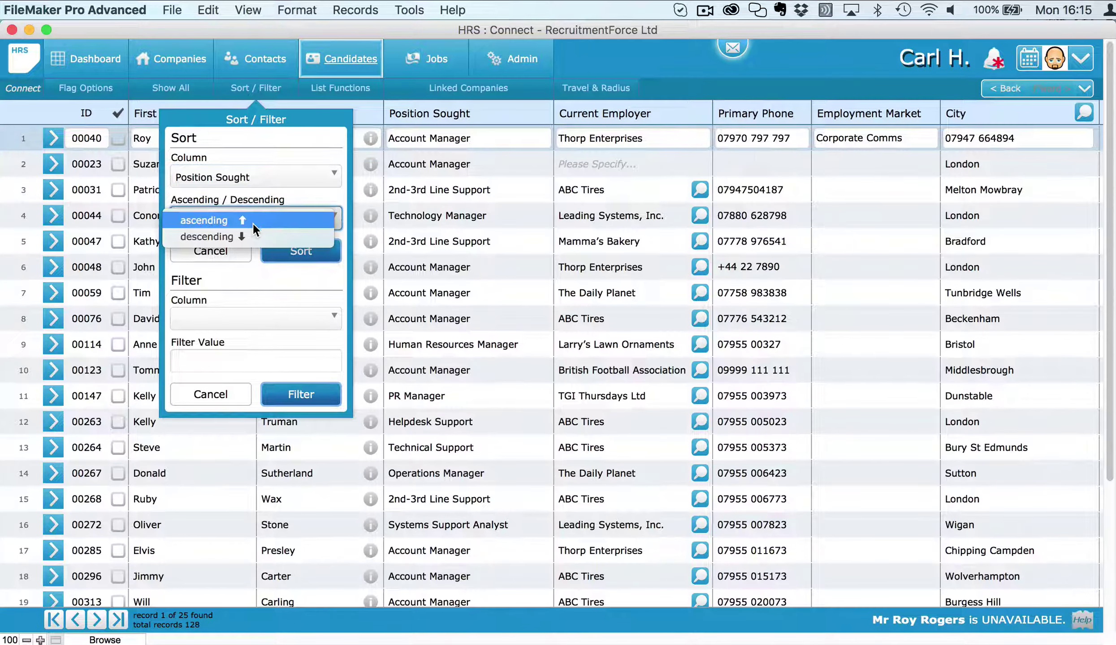
{"action": "left_click", "coordinate": [253, 220]}
{"action": "left_click", "coordinate": [301, 251]}
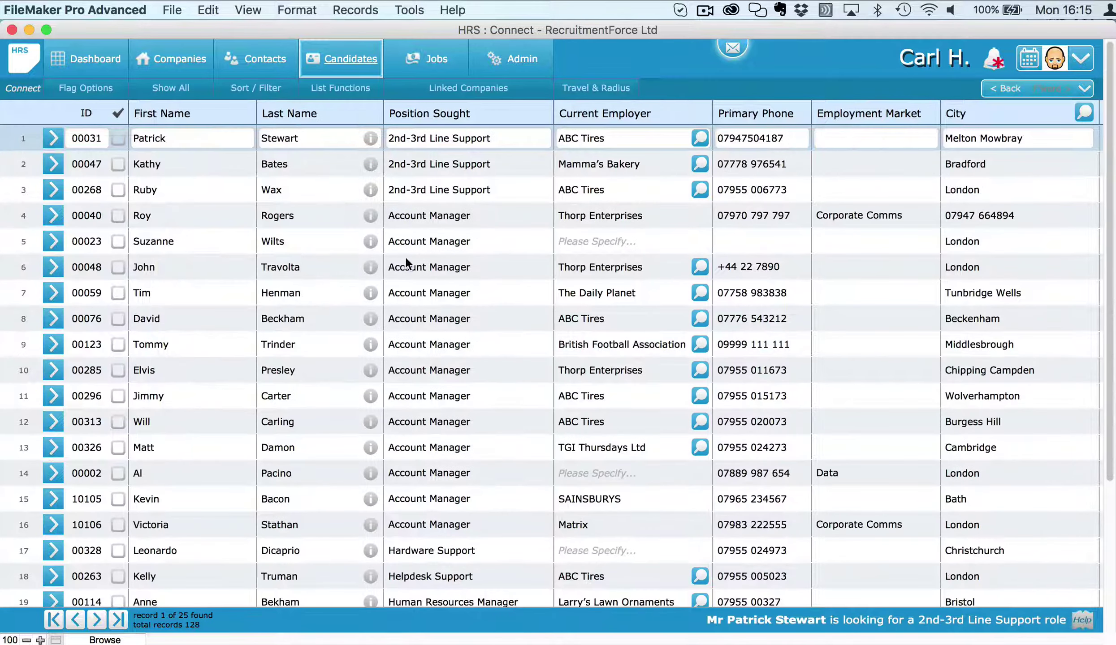
{"action": "scroll", "coordinate": [457, 344], "scroll_direction": "down", "scroll_amount": 5}
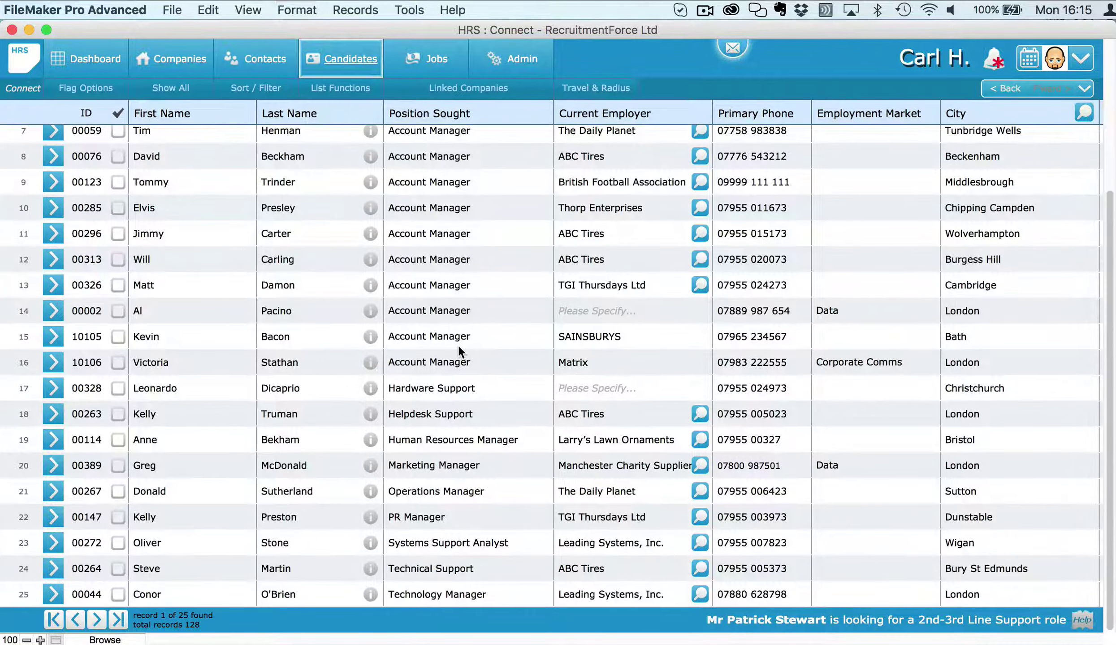
{"action": "scroll", "coordinate": [458, 344], "scroll_direction": "up", "scroll_amount": 4}
{"action": "scroll", "coordinate": [457, 350], "scroll_direction": "up", "scroll_amount": 2}
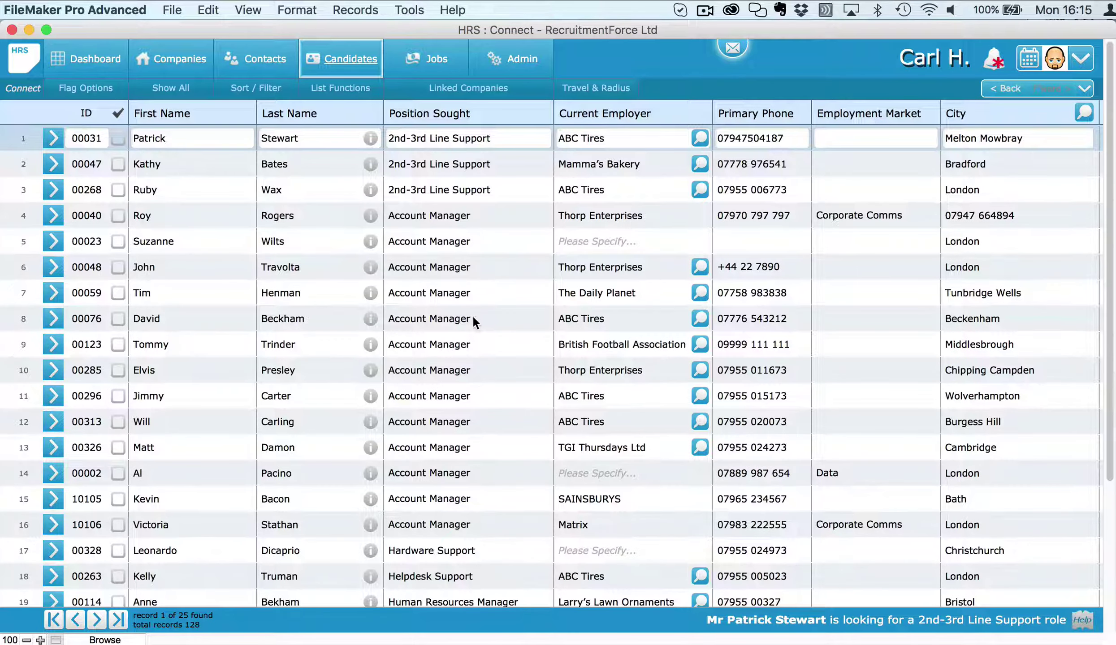
- Filter Position Sought by 'manager' across all records, leaving 18 candidates
{"action": "left_click", "coordinate": [254, 90]}
{"action": "left_click", "coordinate": [241, 321]}
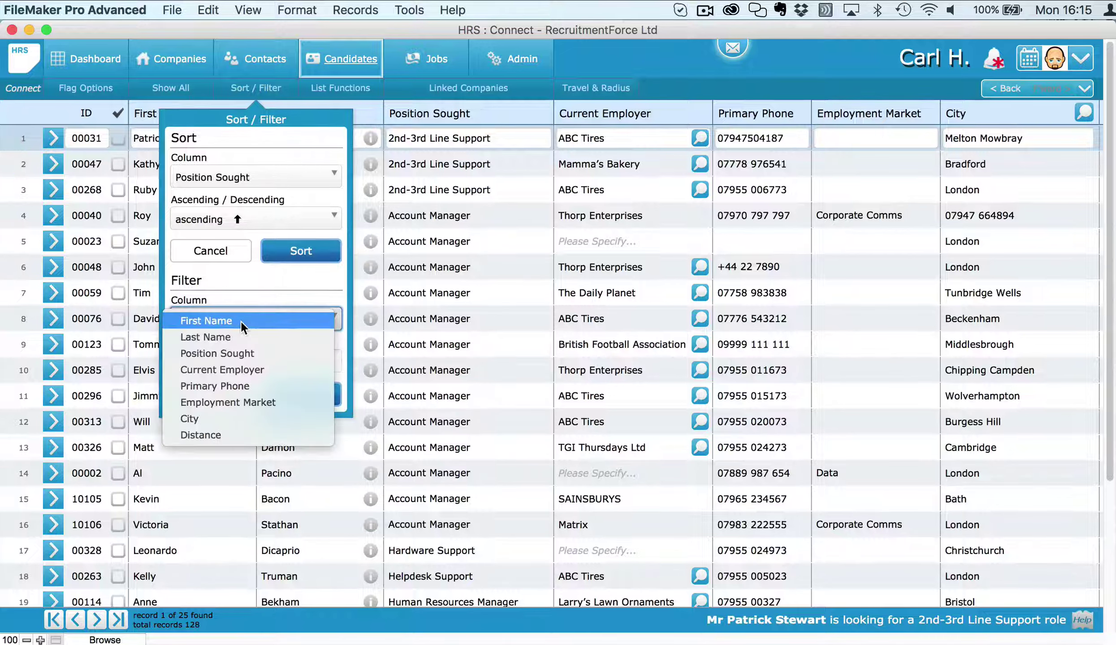
{"action": "left_click", "coordinate": [260, 352]}
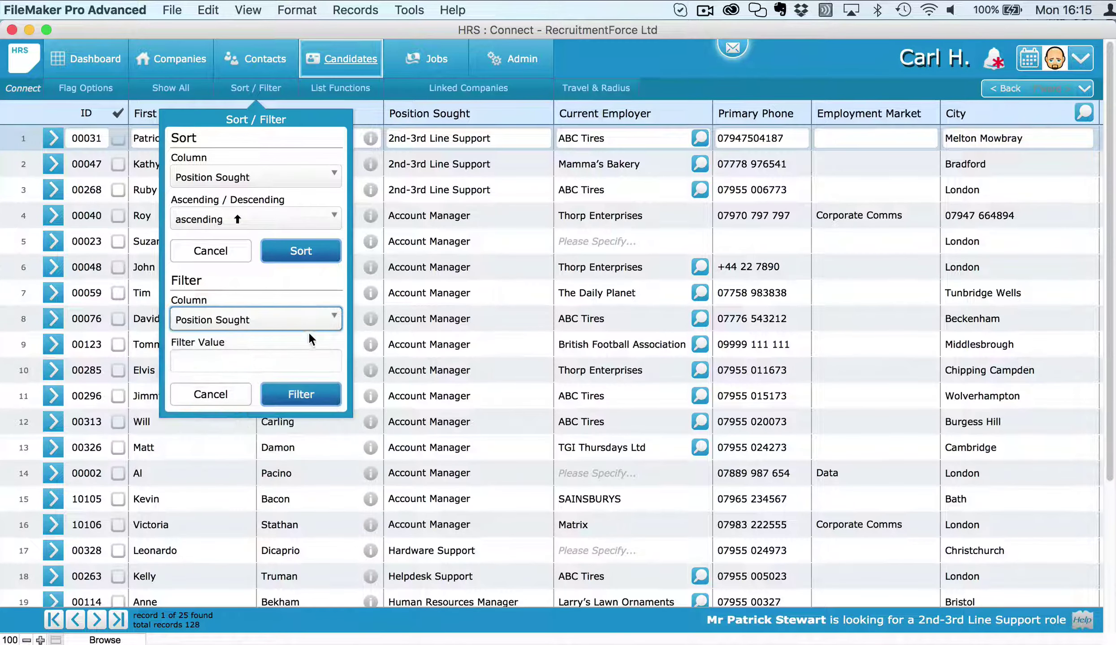
{"action": "left_click", "coordinate": [227, 354]}
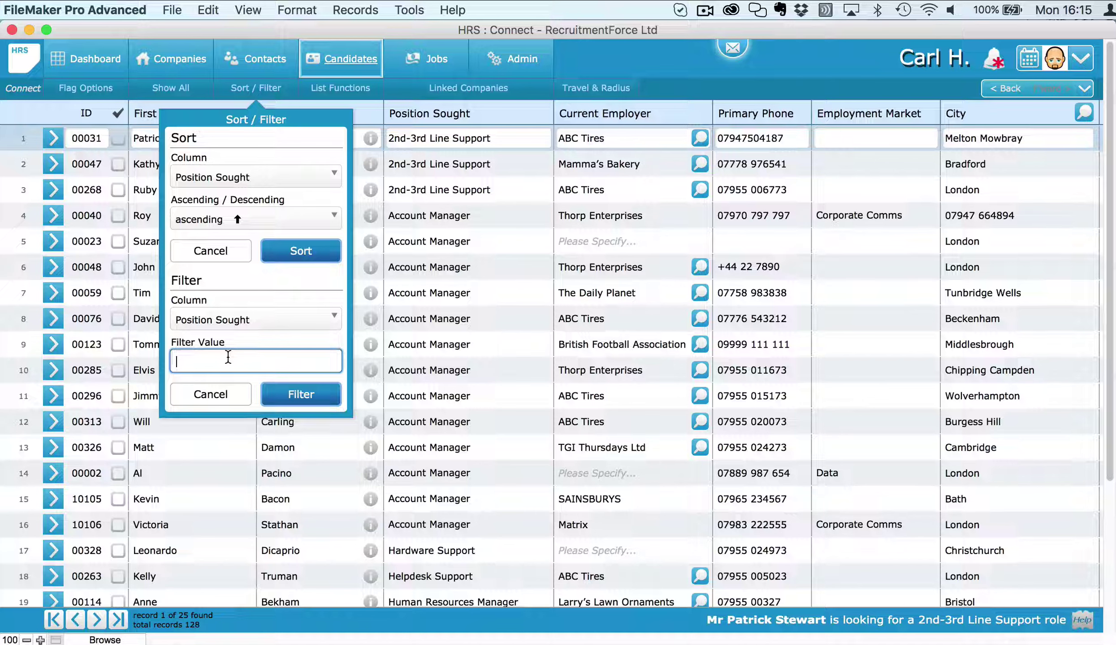
{"action": "type", "text": "manager"}
{"action": "left_click", "coordinate": [282, 392]}
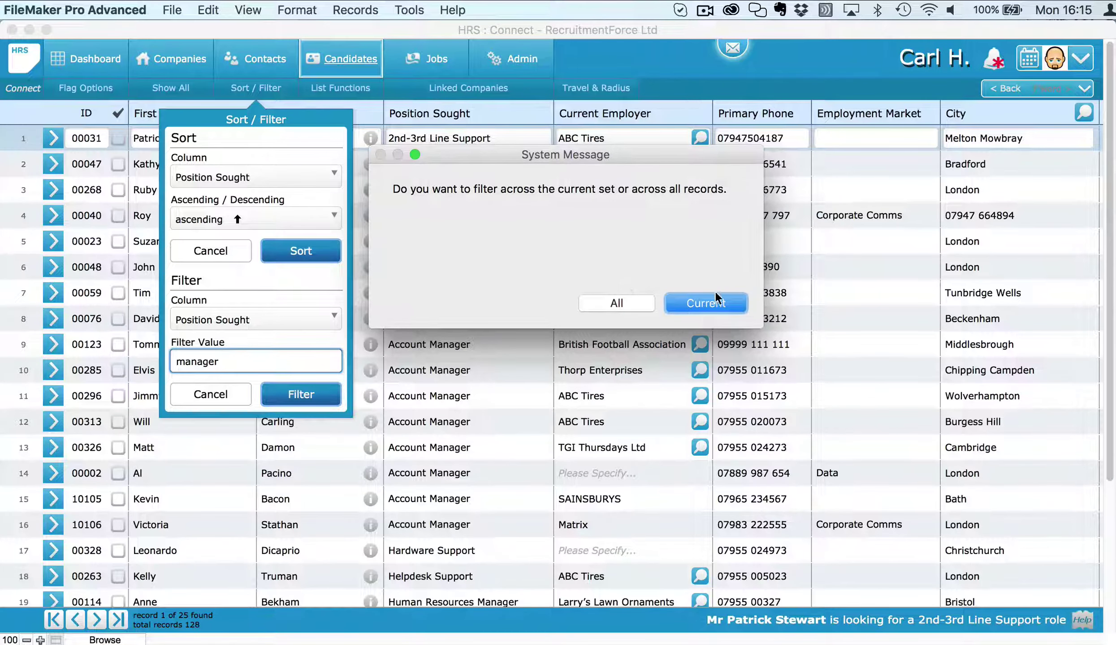
{"action": "left_click", "coordinate": [629, 305]}
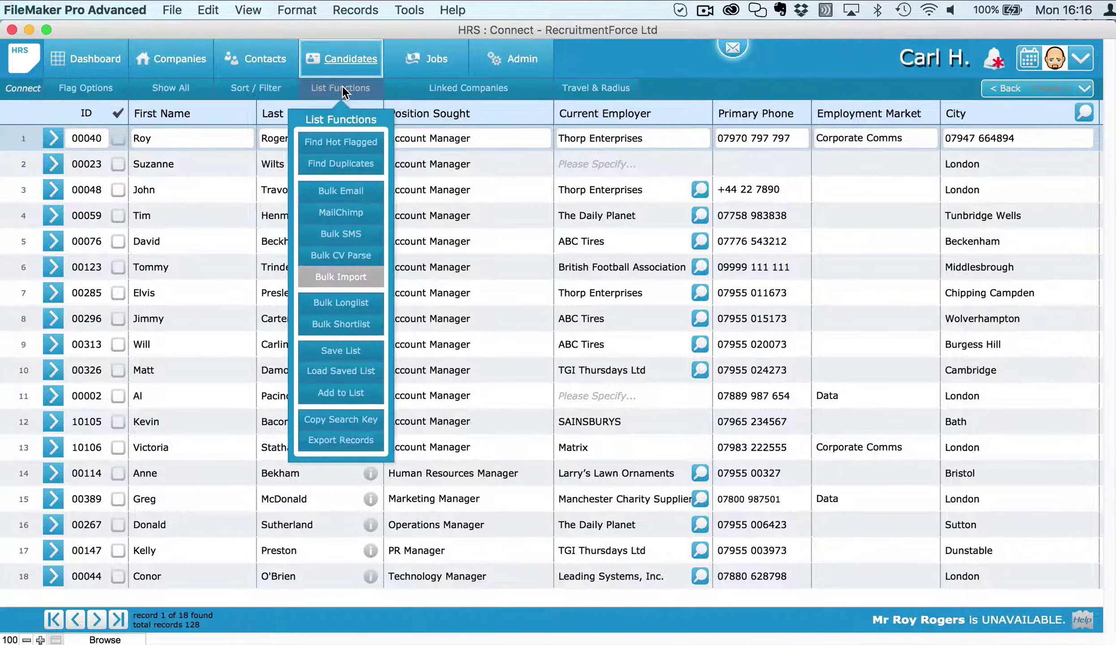
- From a candidate's detail form, search Created for 1/1/2015...1/6/2016, returning 11 of 128 records
{"action": "mouse_move", "coordinate": [340, 74]}
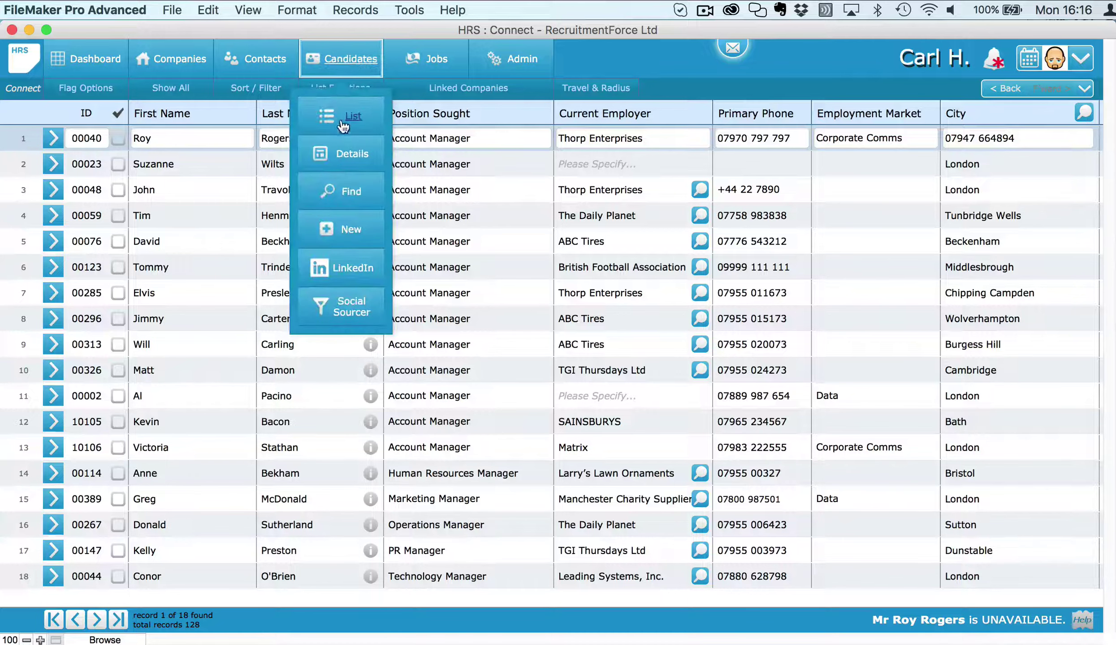
{"action": "left_click", "coordinate": [346, 154]}
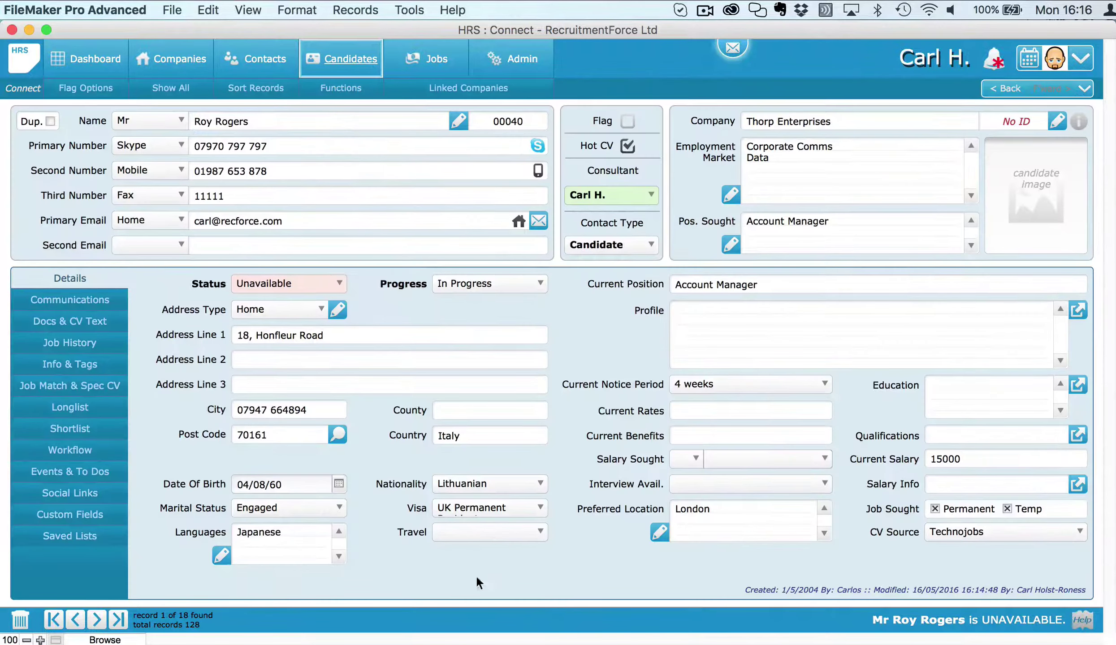
{"action": "key", "text": "super+f"}
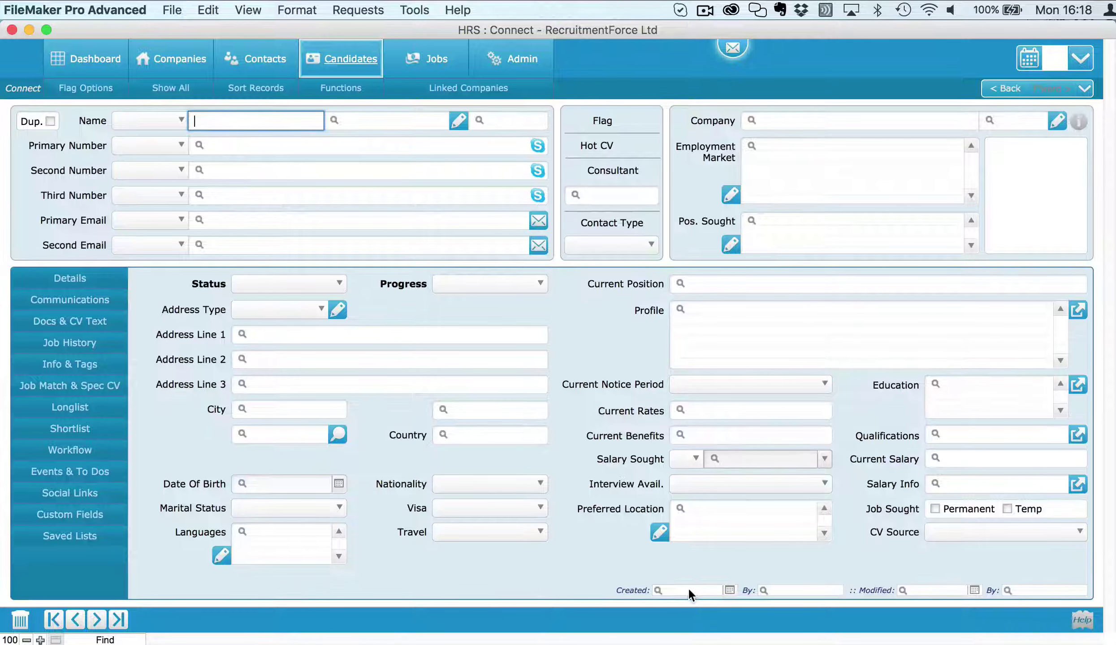
{"action": "left_click", "coordinate": [708, 590]}
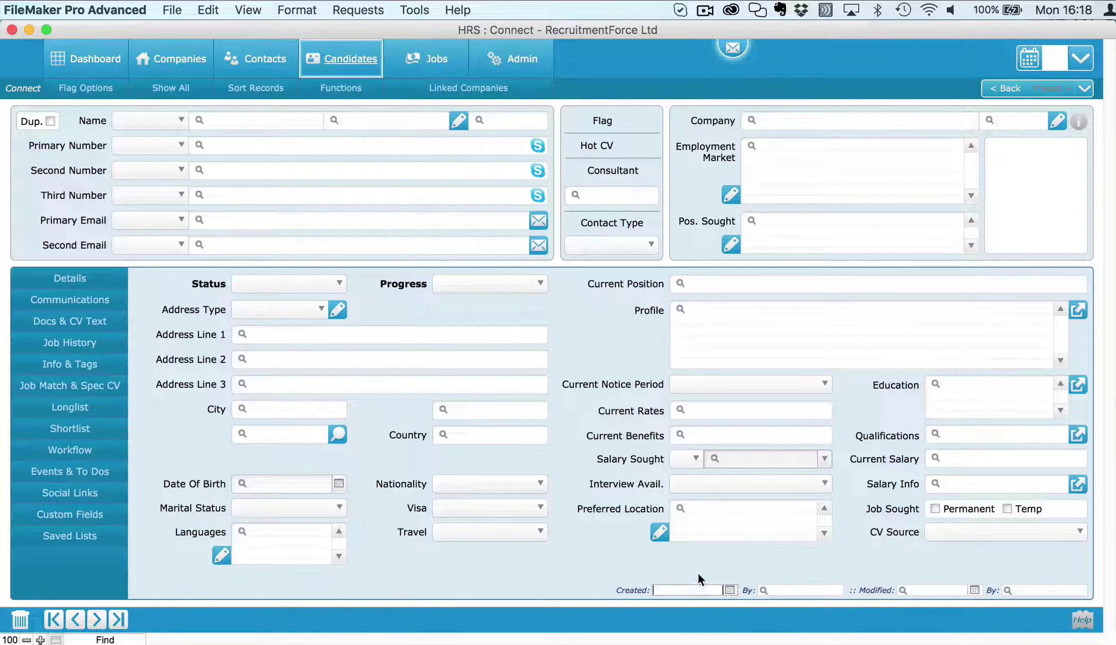
{"action": "type", "text": "1/1/2015...1/6/2016"}
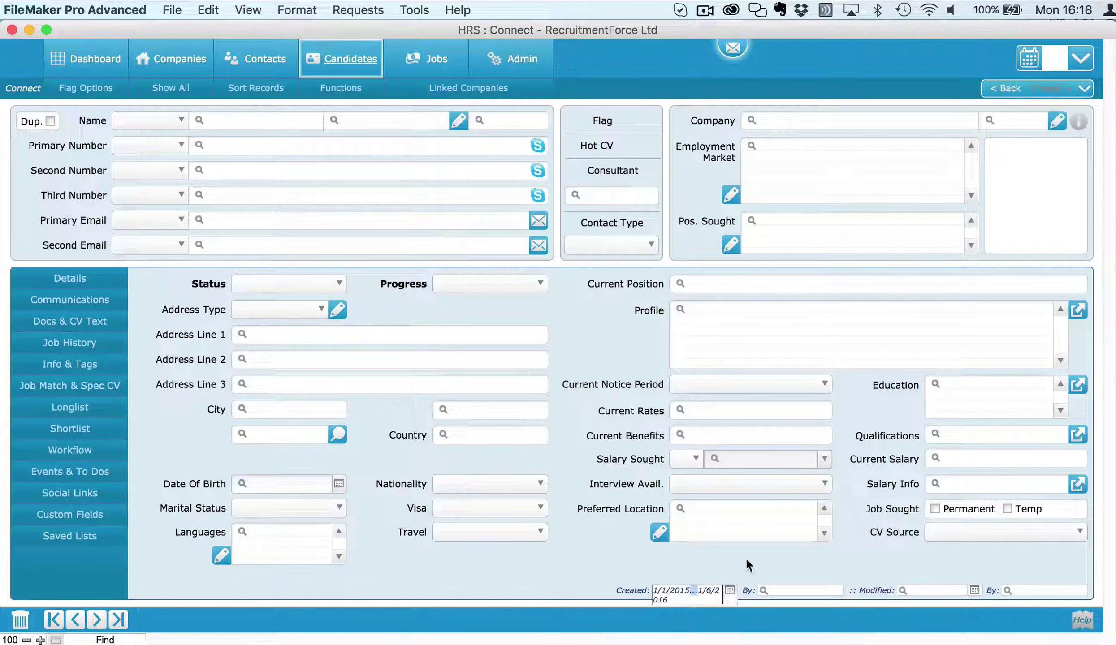
{"action": "key", "text": "Tab"}
{"action": "key", "text": "Return"}
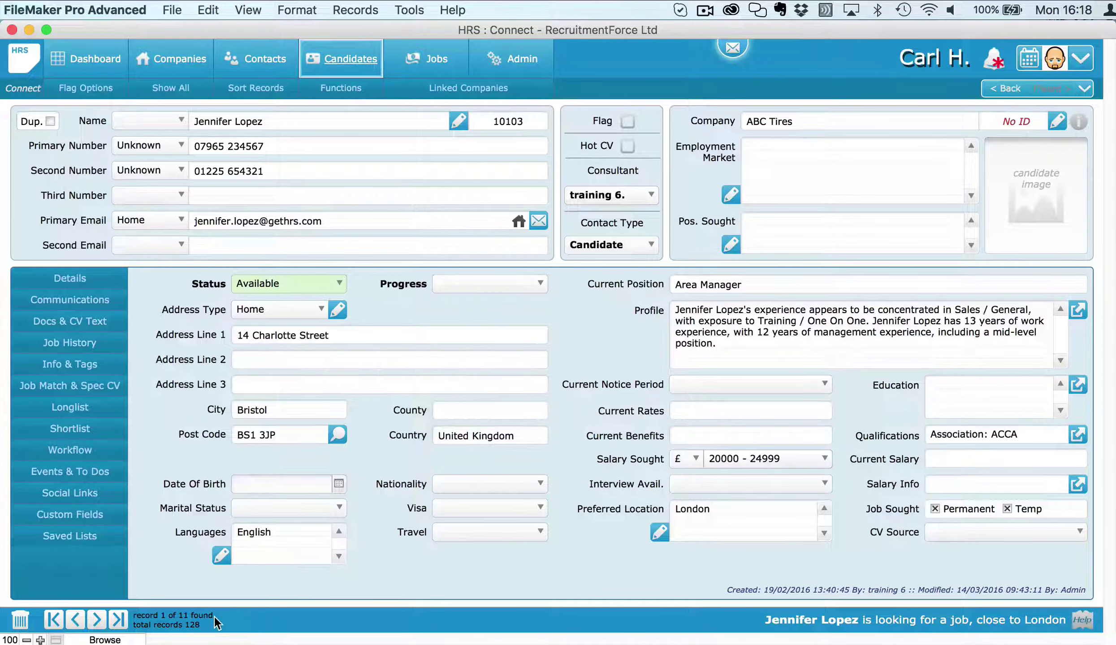
- Show the found candidates as a list, then page through each full record to the last
{"action": "left_click", "coordinate": [346, 83]}
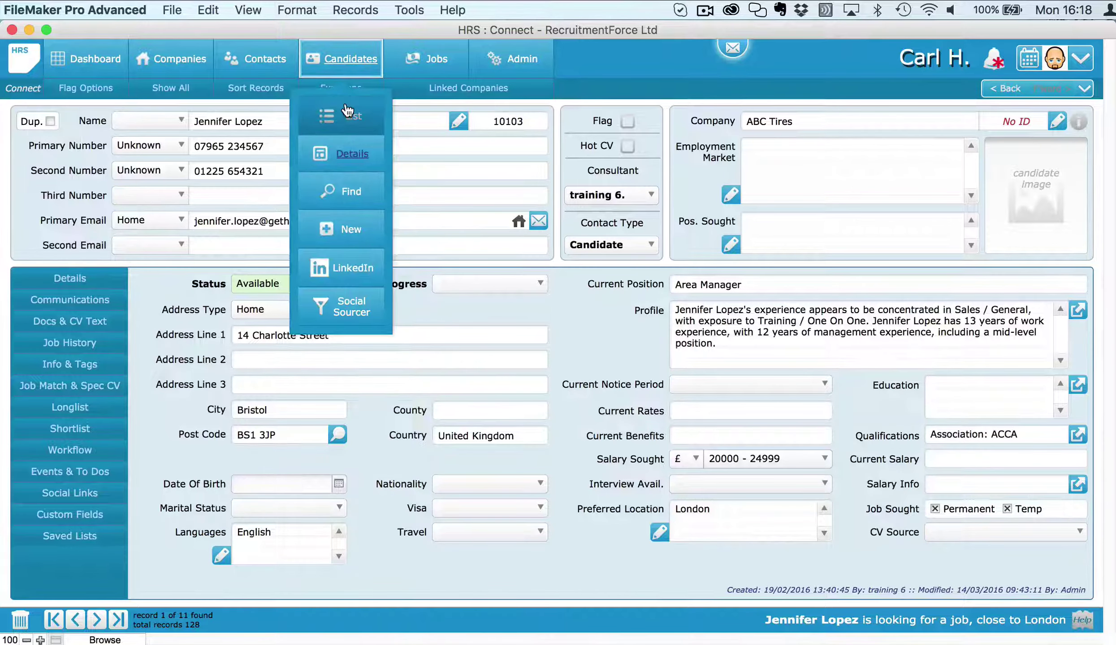
{"action": "left_click", "coordinate": [345, 110]}
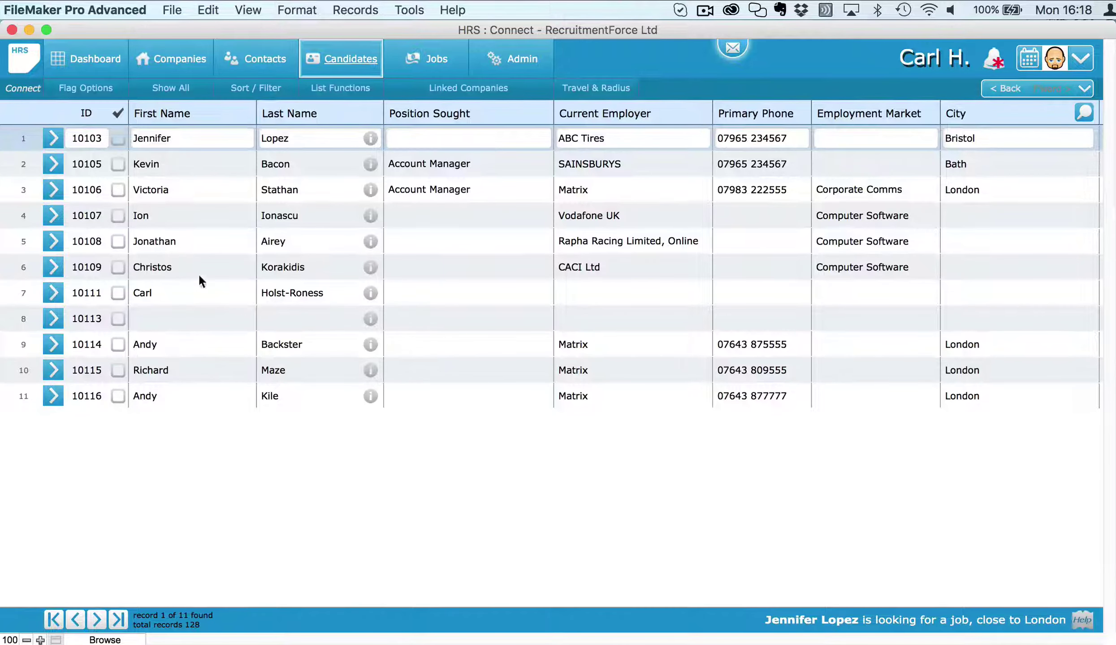
{"action": "left_click", "coordinate": [55, 140]}
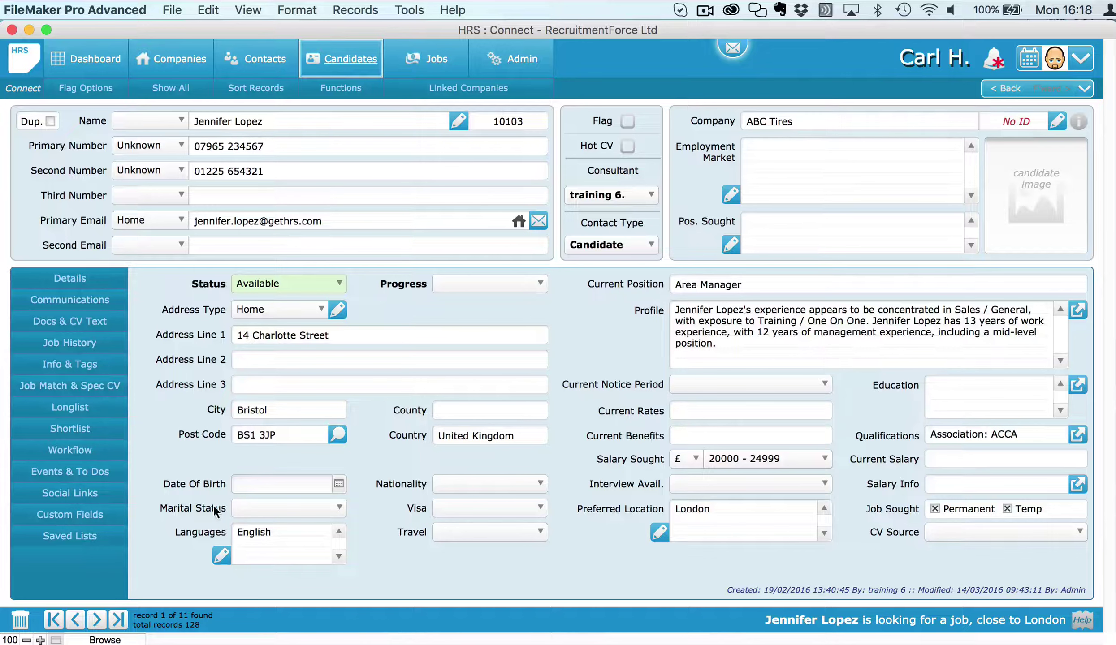
{"action": "left_click", "coordinate": [97, 619]}
{"action": "left_click", "coordinate": [98, 620]}
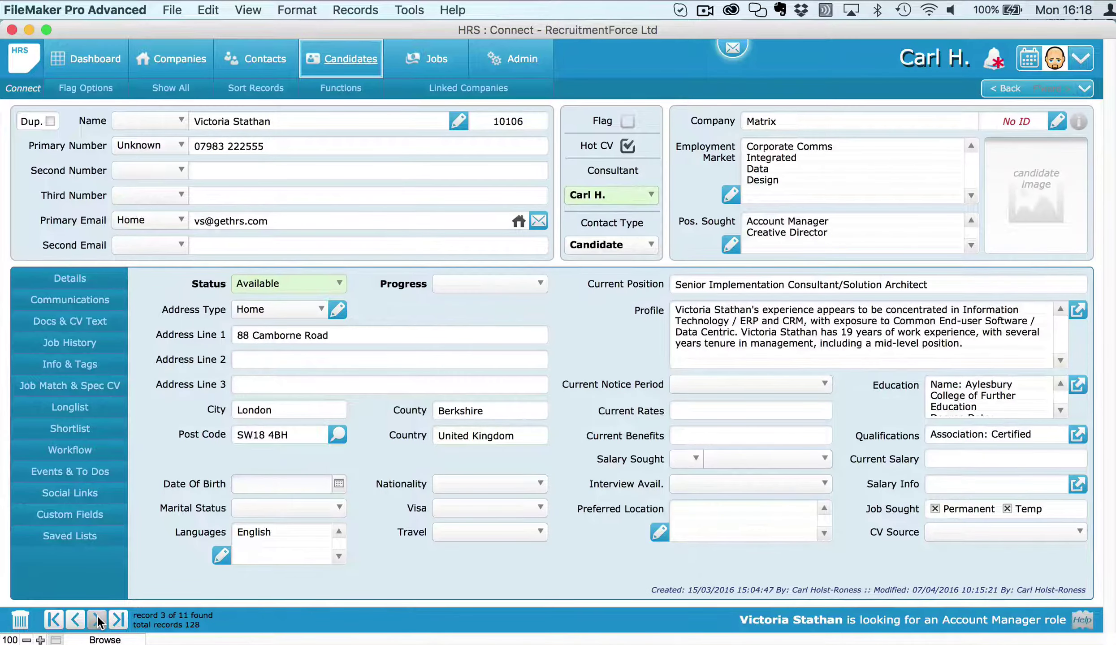
{"action": "left_click", "coordinate": [97, 619]}
{"action": "left_click", "coordinate": [98, 620]}
{"action": "left_click", "coordinate": [97, 620]}
{"action": "left_click", "coordinate": [97, 620]}
{"action": "left_click", "coordinate": [97, 619]}
{"action": "left_click", "coordinate": [98, 620]}
{"action": "left_click", "coordinate": [97, 620]}
{"action": "left_click", "coordinate": [97, 620]}
- View the candidate's Docs & CV Text and Details tabs, then return to the first found record
{"action": "left_click", "coordinate": [72, 321]}
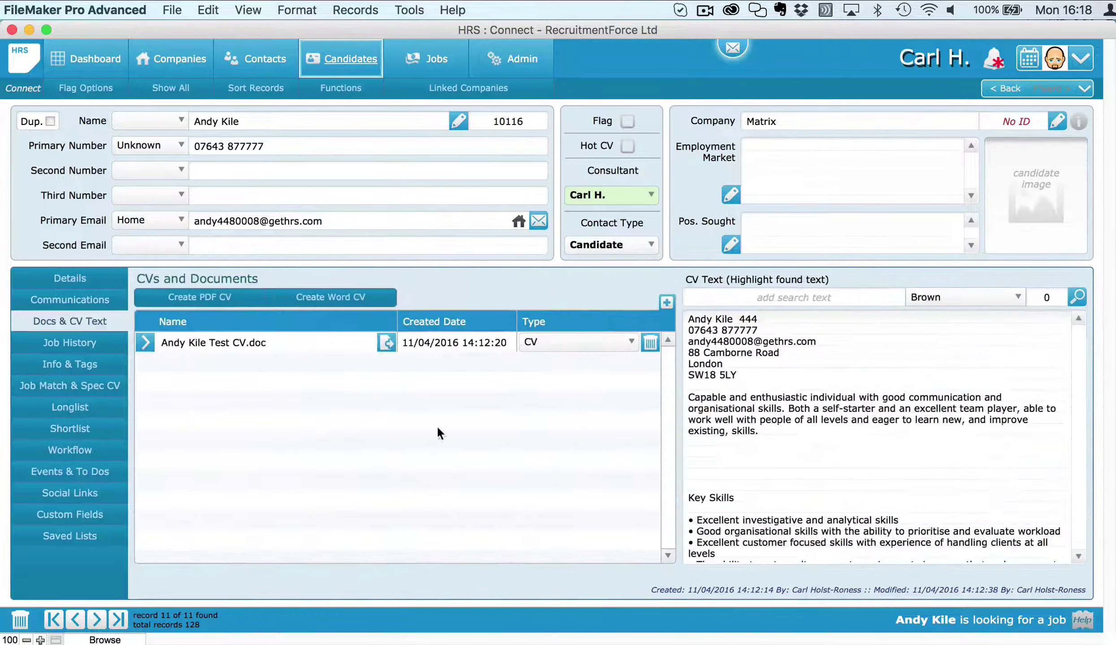
{"action": "left_click", "coordinate": [69, 279]}
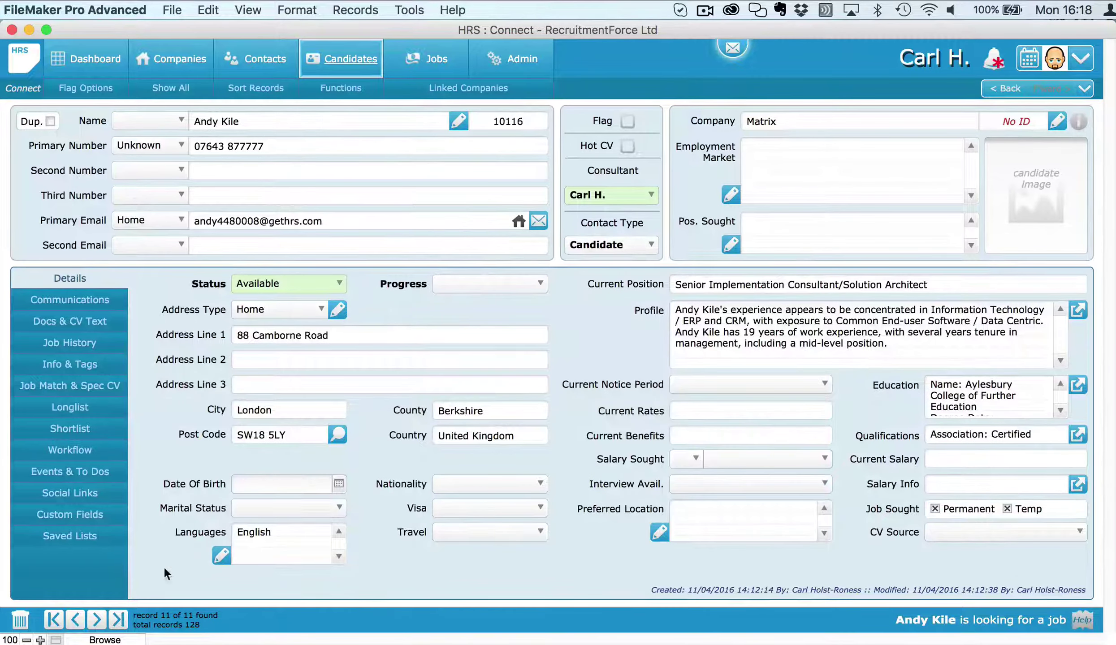
{"action": "left_click", "coordinate": [53, 620]}
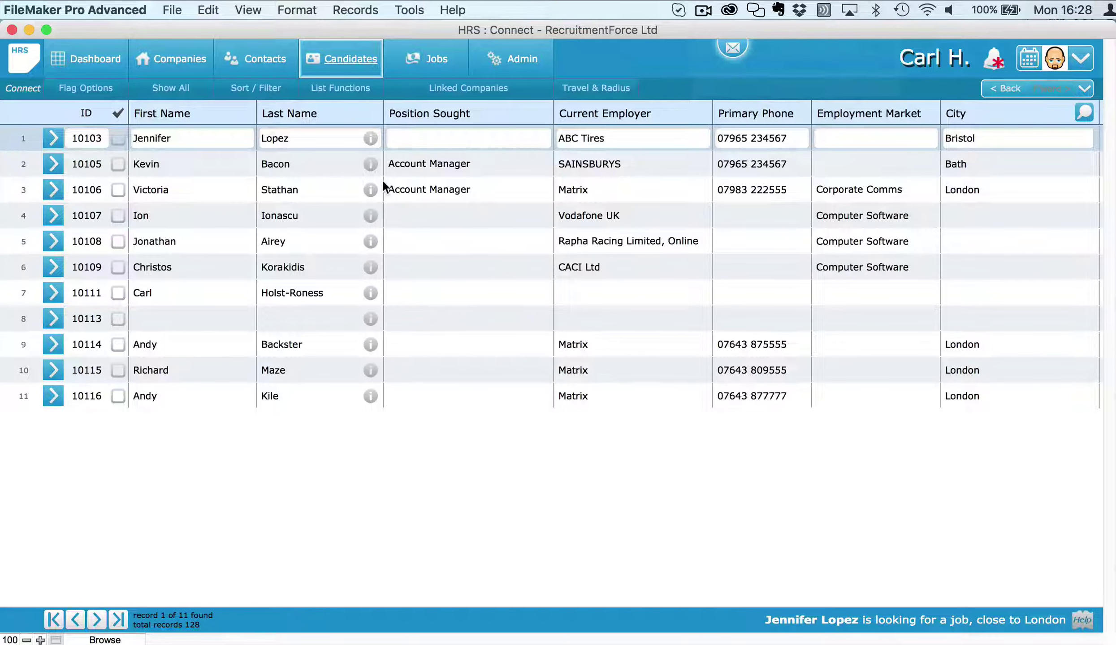
- Choose Social Sourcer from the Candidates Functions dropdown
{"action": "left_click", "coordinate": [354, 54]}
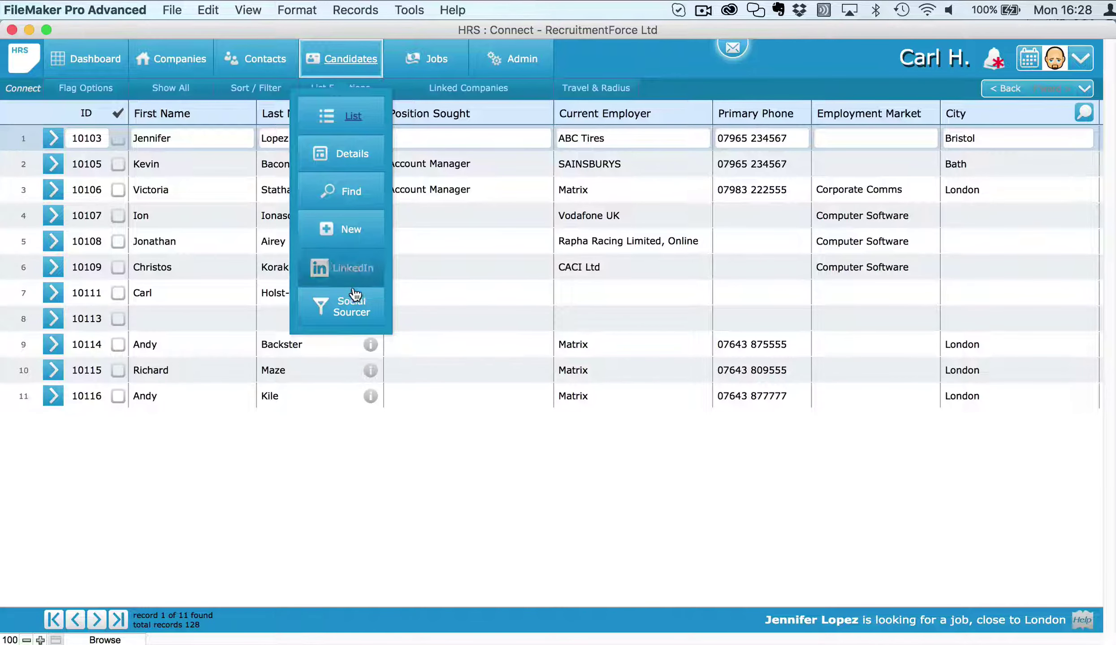
{"action": "left_click", "coordinate": [348, 318]}
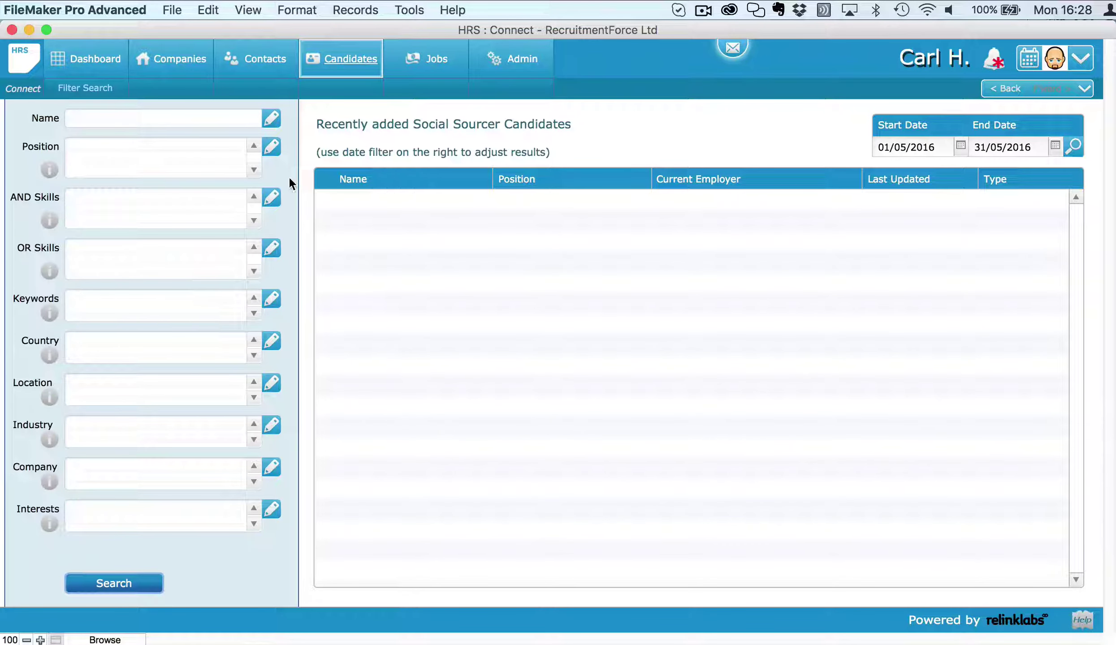
- Set the Position filter to Developer
{"action": "left_click", "coordinate": [277, 145]}
{"action": "left_click", "coordinate": [140, 172]}
{"action": "type", "text": "Developer"}
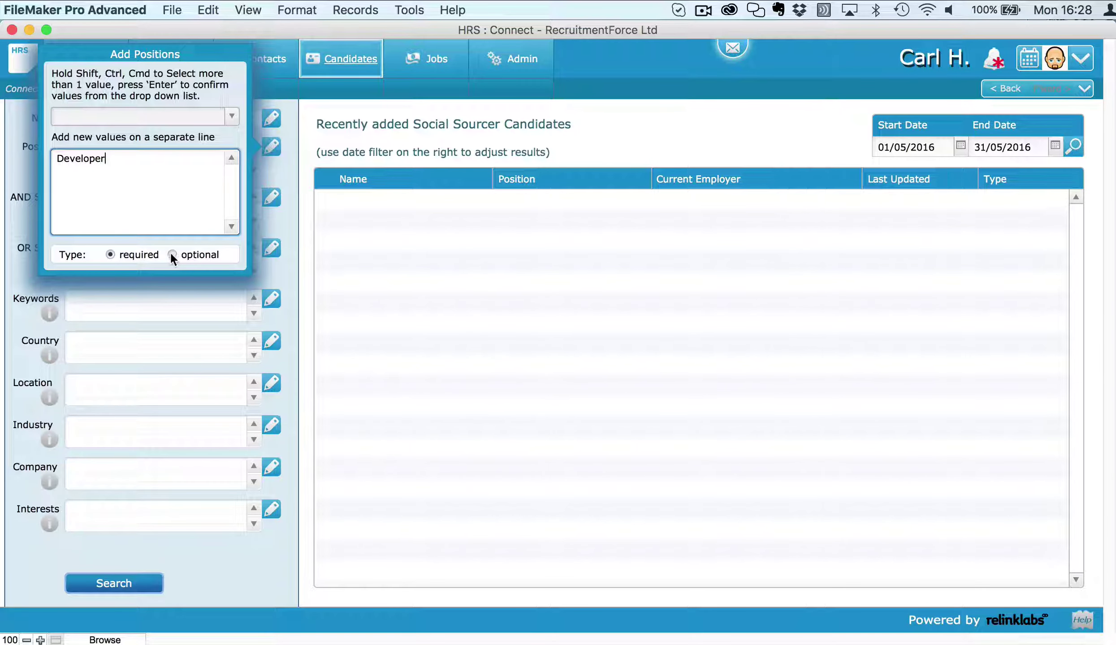
{"action": "left_click", "coordinate": [279, 215]}
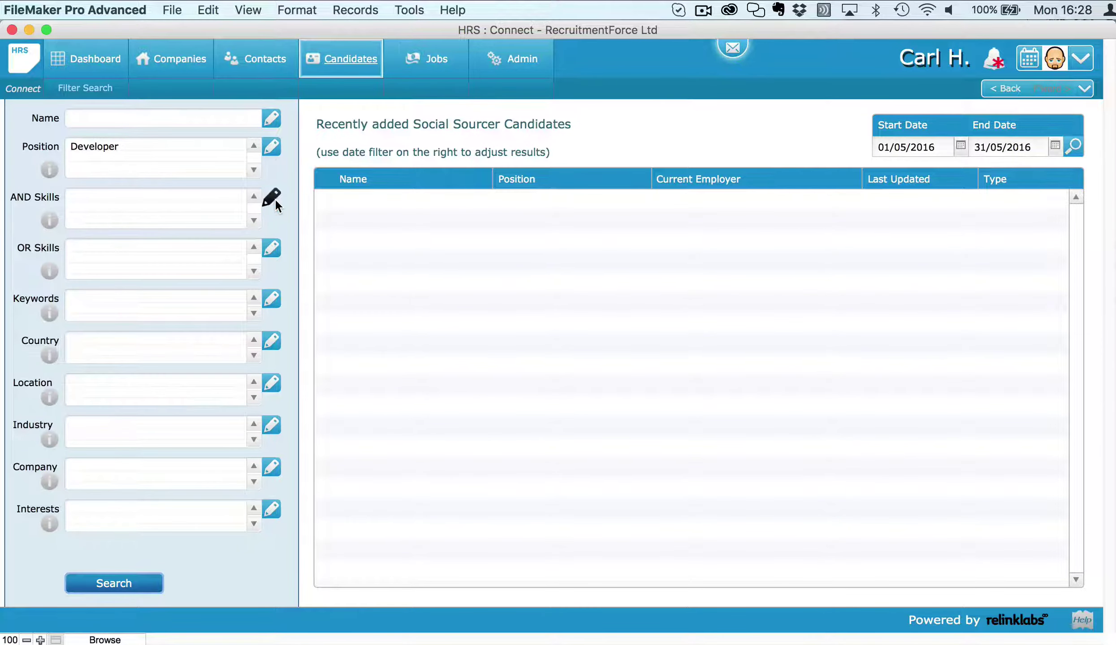
- Add Oracle, Java and C++ as skill filters on separate lines
{"action": "left_click", "coordinate": [272, 198]}
{"action": "left_click", "coordinate": [142, 299]}
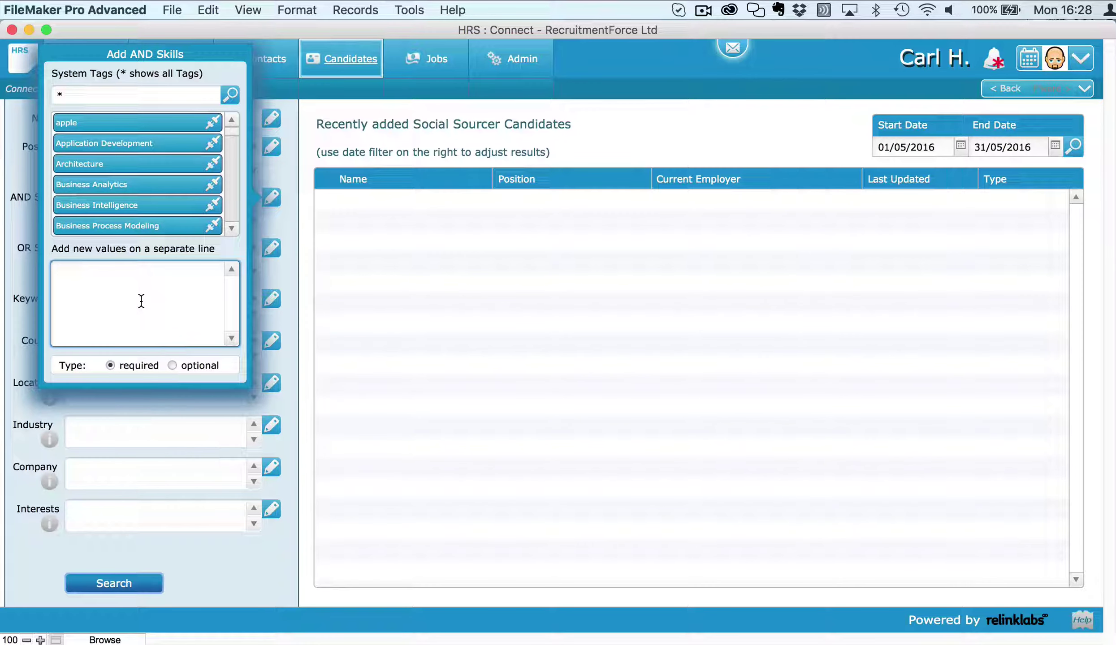
{"action": "type", "text": "Oracle"}
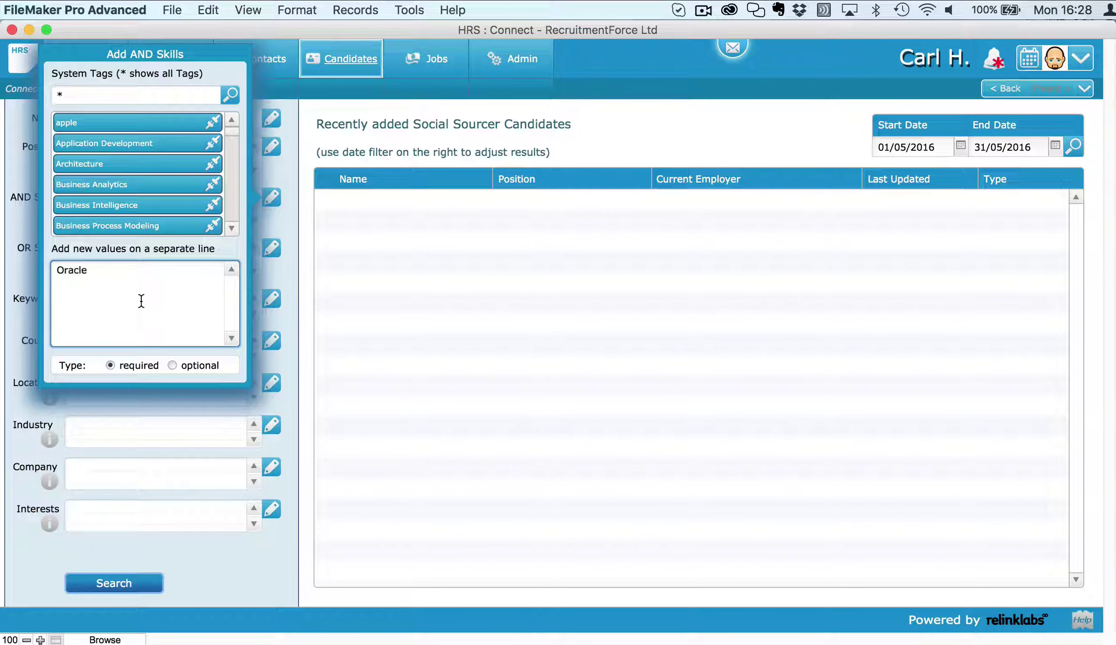
{"action": "key", "text": "Return"}
{"action": "type", "text": "Jave"}
{"action": "key", "text": "BackSpace"}
{"action": "type", "text": "a"}
{"action": "key", "text": "Return"}
{"action": "type", "text": "C++"}
{"action": "left_click", "coordinate": [173, 366]}
{"action": "left_click", "coordinate": [275, 315]}
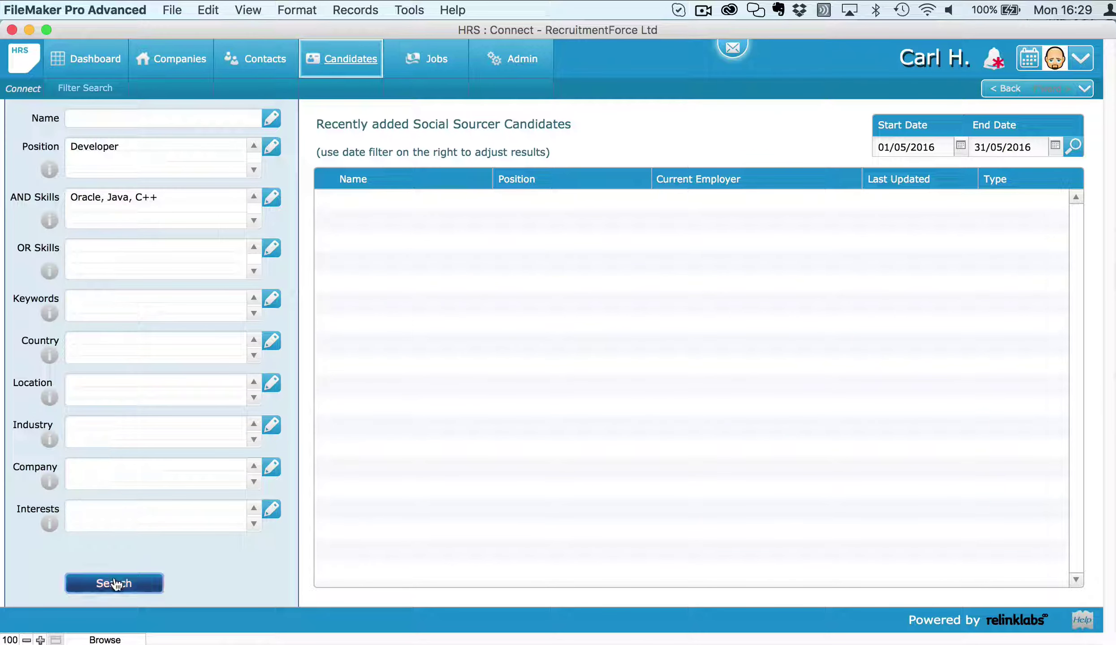
- Run the Developer search and check the 82877 result count
{"action": "left_click", "coordinate": [114, 583]}
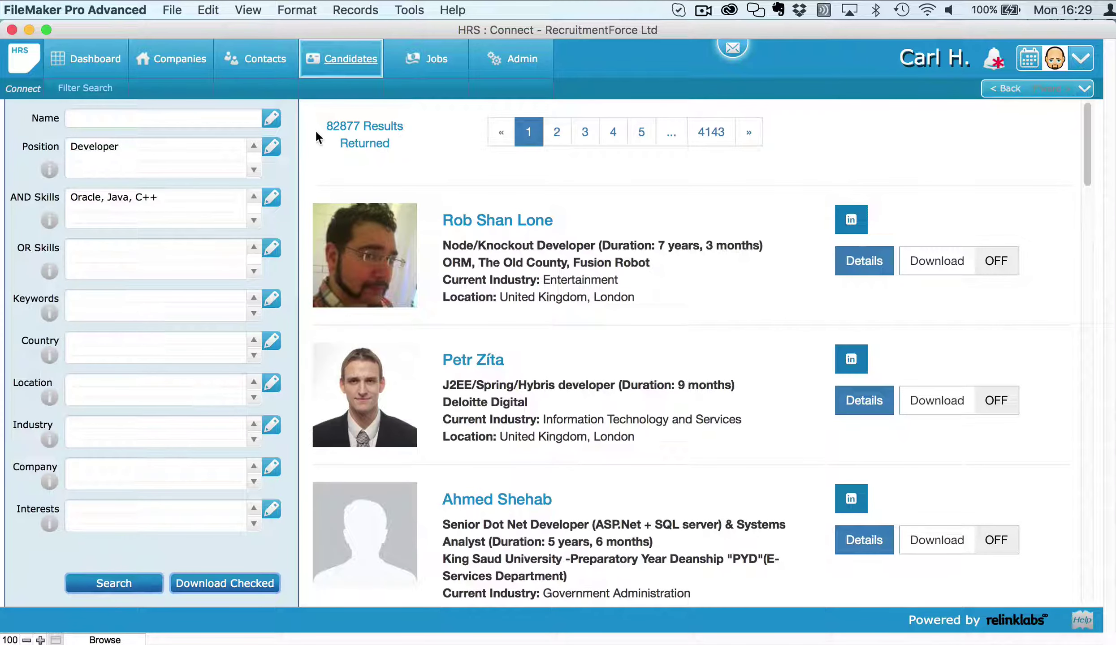
{"action": "left_click_drag", "start_coordinate": [362, 126], "coordinate": [329, 126]}
{"action": "left_click", "coordinate": [291, 127]}
- Recheck the Oracle, Java, C++ skill values and rerun the search, now returning 2020 results
{"action": "left_click", "coordinate": [272, 342]}
{"action": "left_click", "coordinate": [292, 226]}
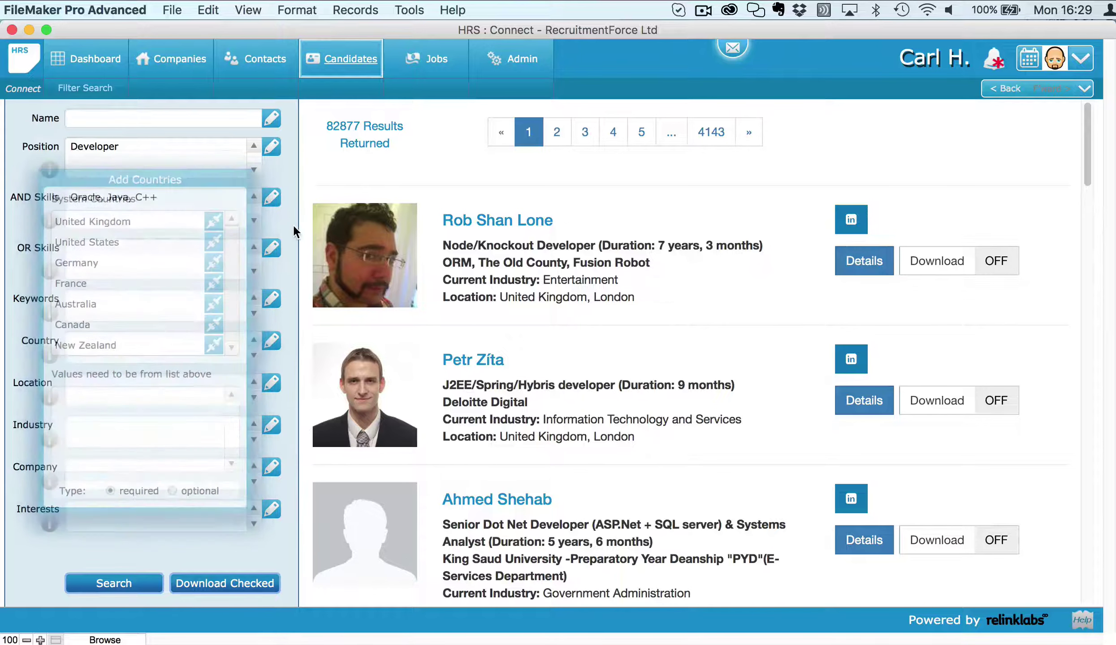
{"action": "left_click", "coordinate": [272, 197]}
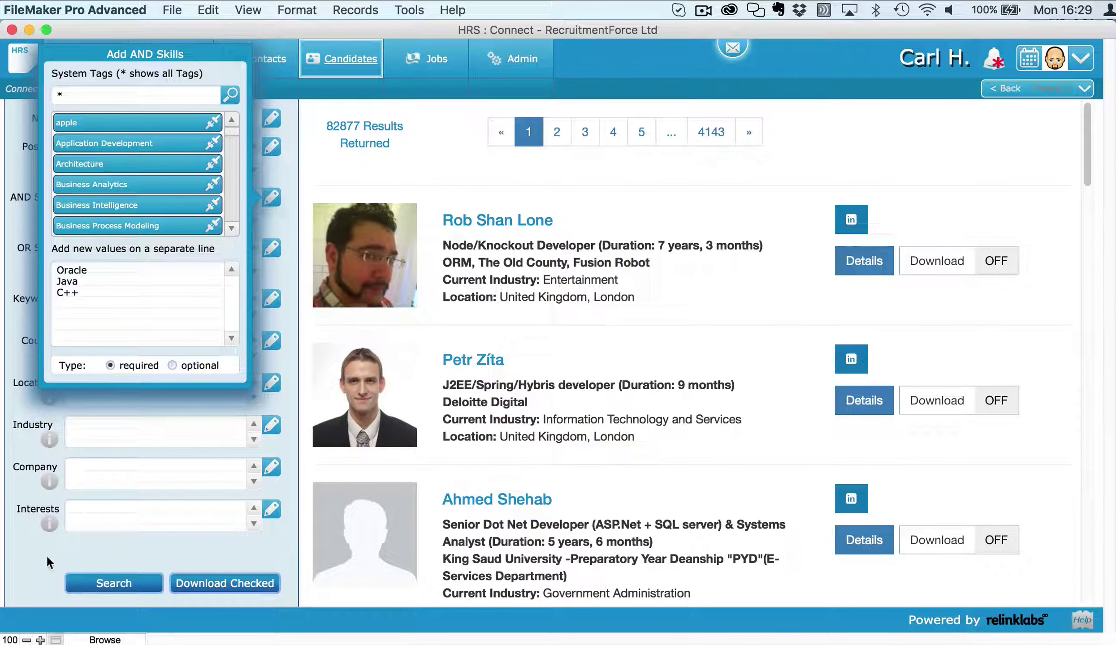
{"action": "left_click", "coordinate": [112, 584]}
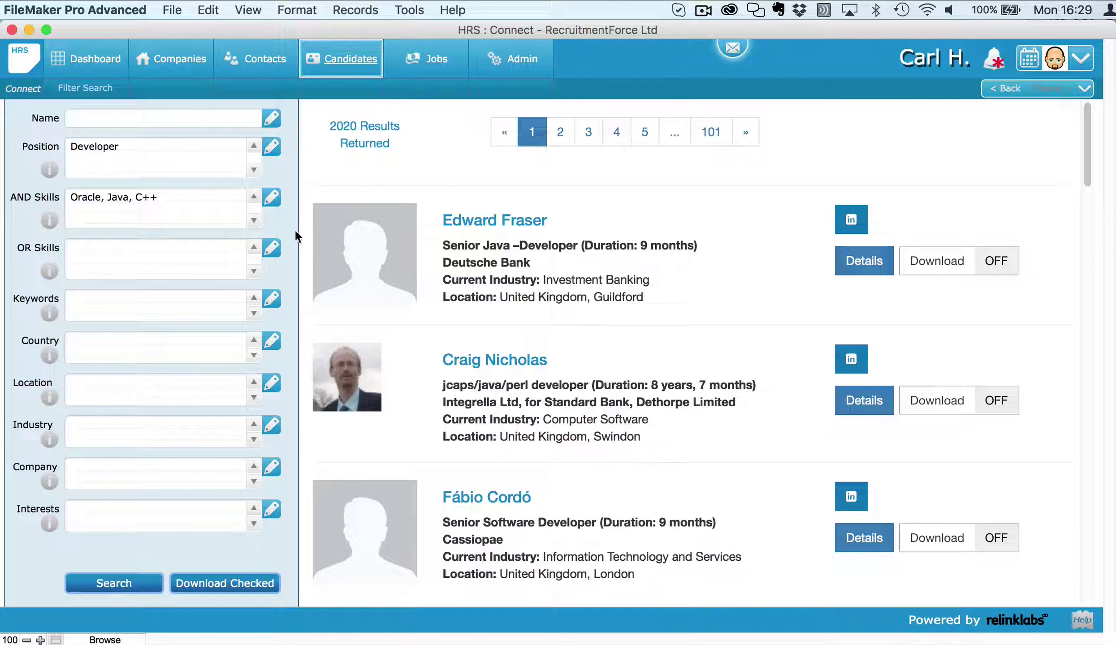
- Add United Kingdom (gb) as the country filter and rerun the search
{"action": "left_click", "coordinate": [270, 385]}
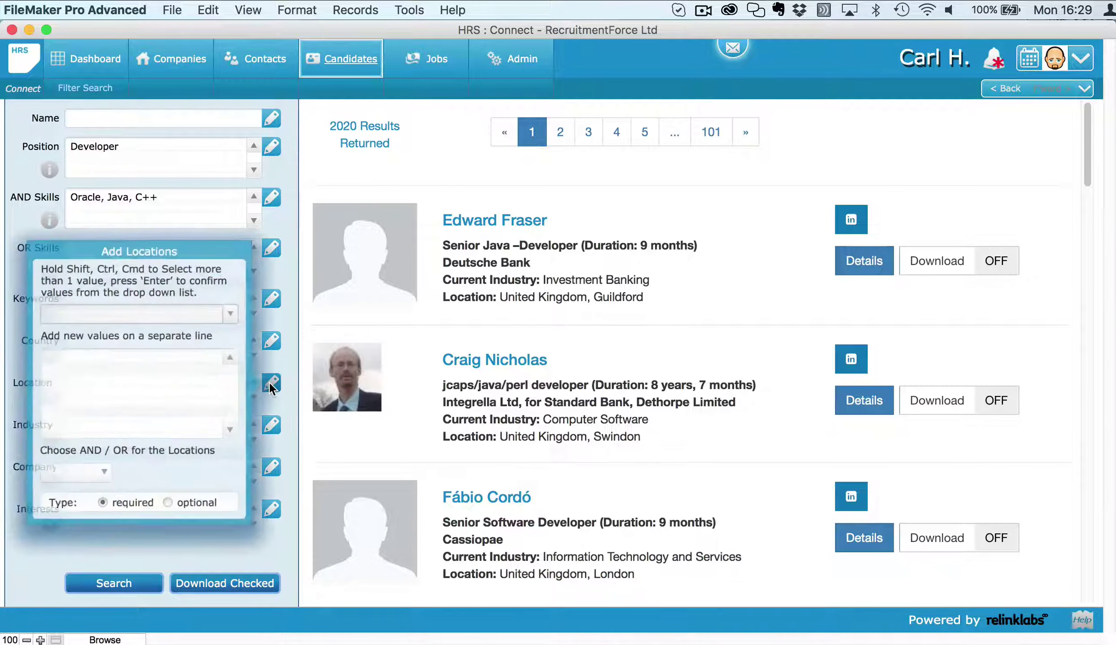
{"action": "left_click", "coordinate": [270, 344]}
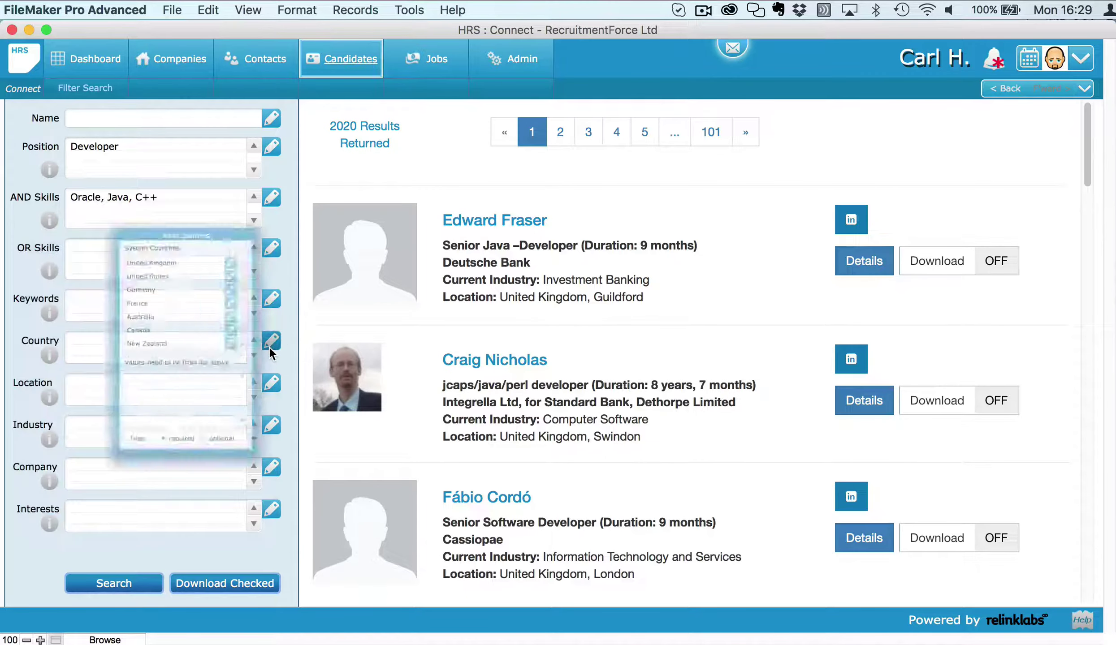
{"action": "left_click", "coordinate": [214, 221]}
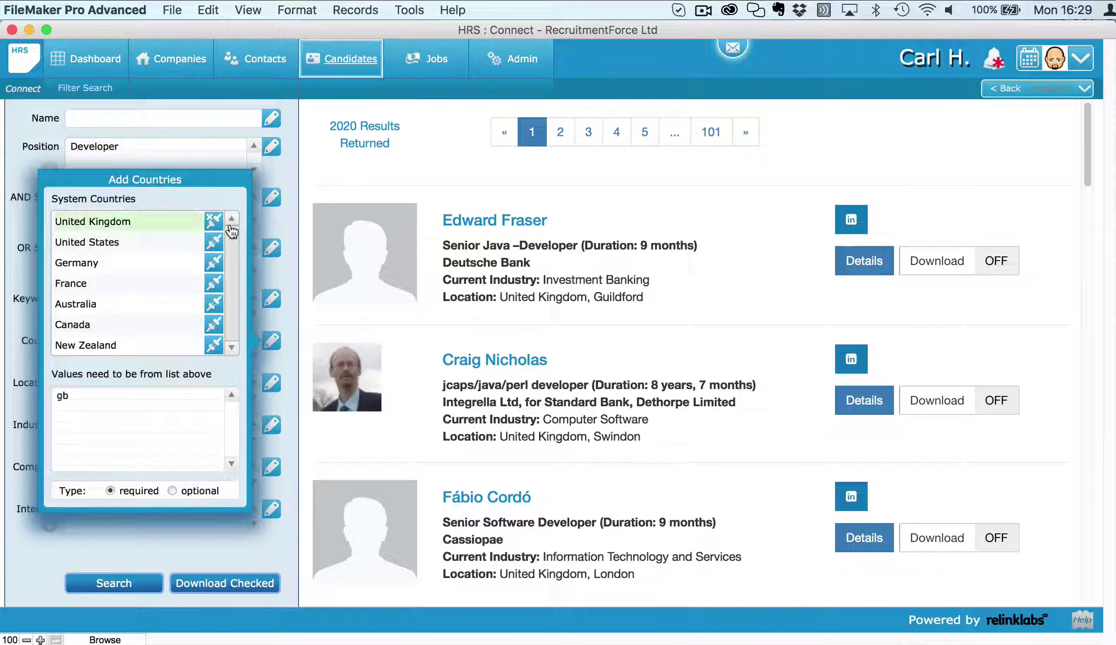
{"action": "left_click", "coordinate": [284, 224]}
{"action": "left_click", "coordinate": [114, 591]}
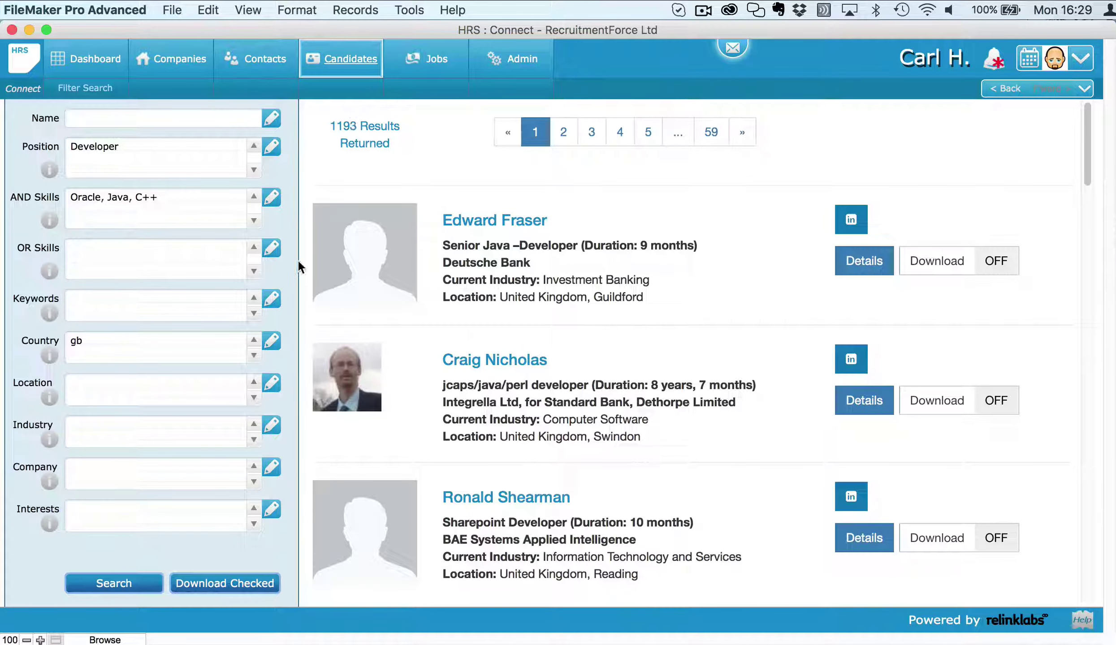
- Pick London as the location filter and rerun the search, leaving 453 results
{"action": "left_click", "coordinate": [271, 382]}
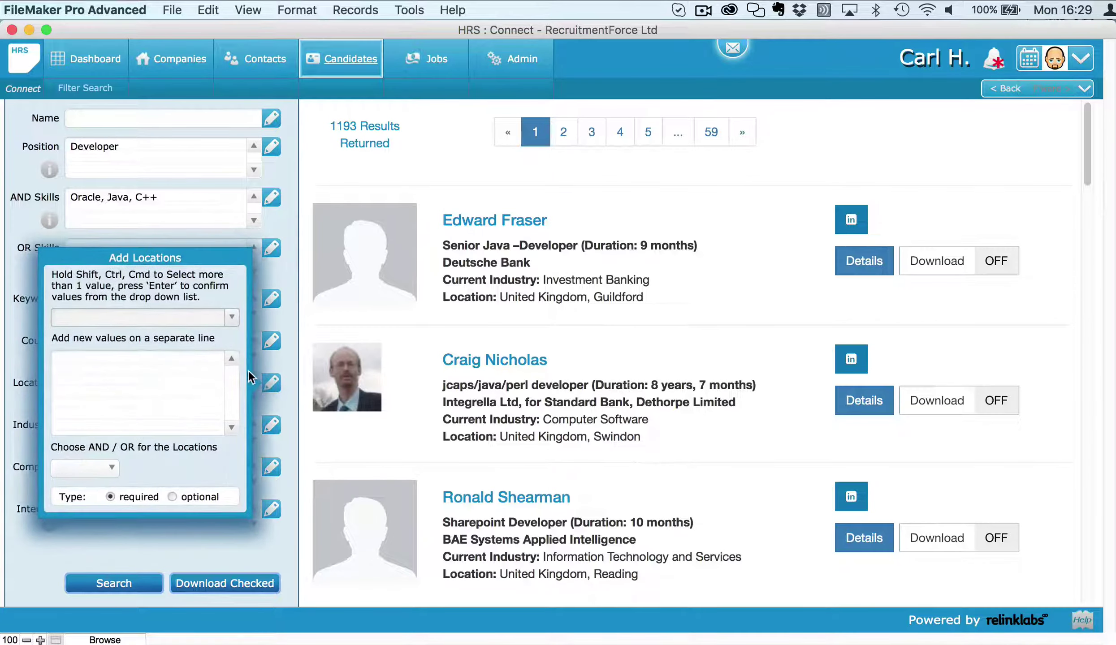
{"action": "left_click", "coordinate": [232, 318]}
{"action": "left_click", "coordinate": [124, 500]}
{"action": "left_click", "coordinate": [275, 445]}
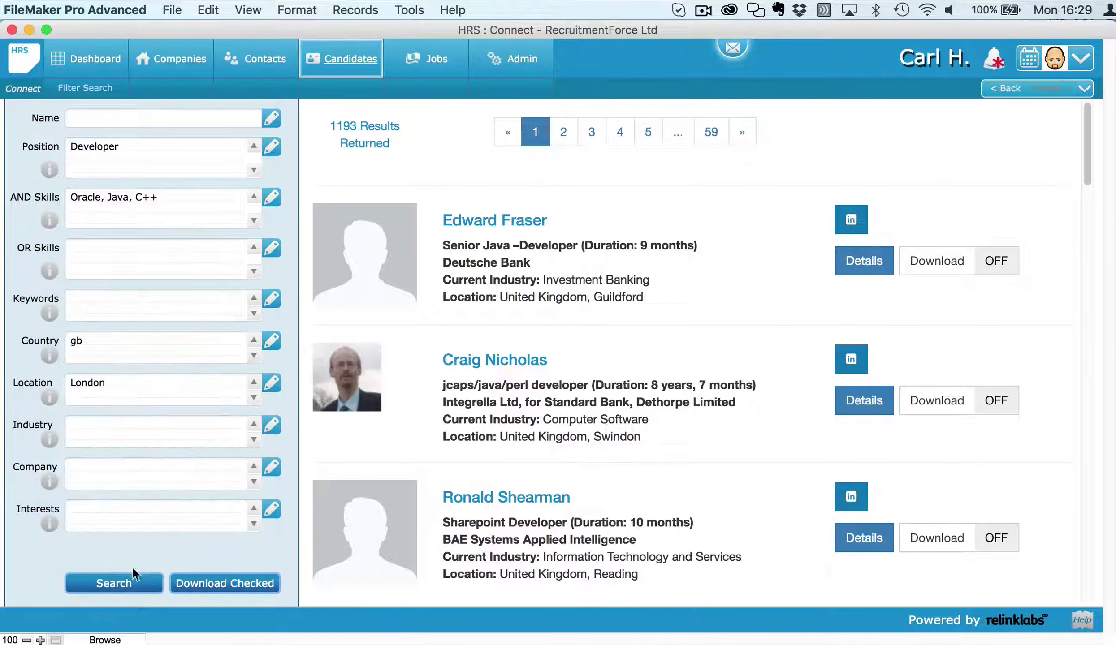
{"action": "left_click", "coordinate": [125, 586]}
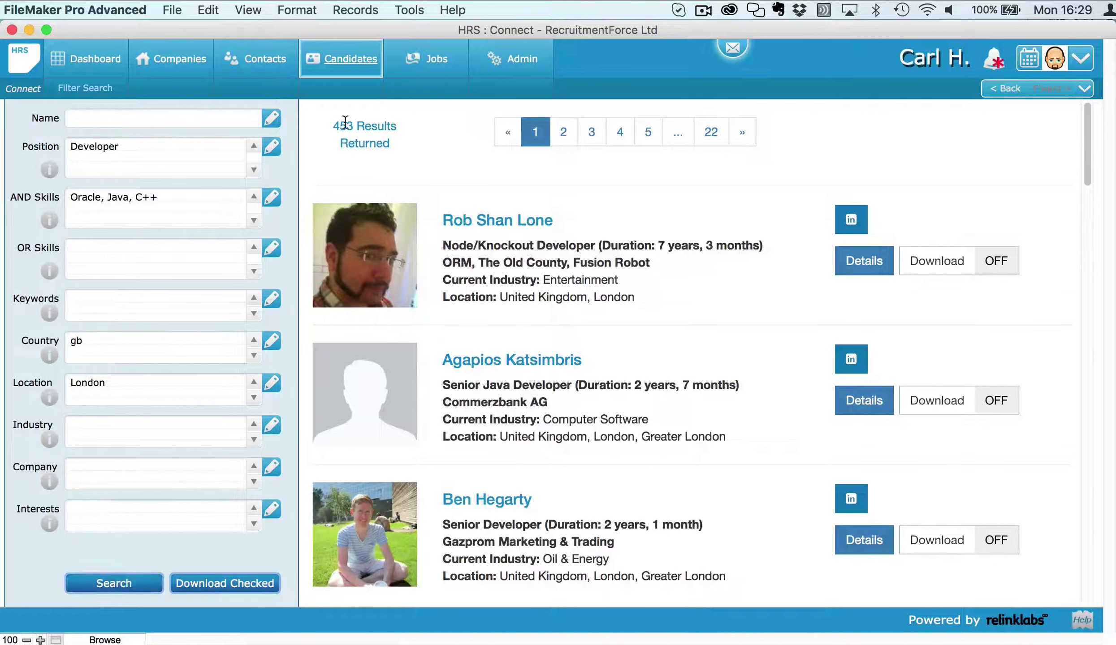
- Add Computer Software as the industry filter and rerun the search
{"action": "left_click", "coordinate": [266, 427]}
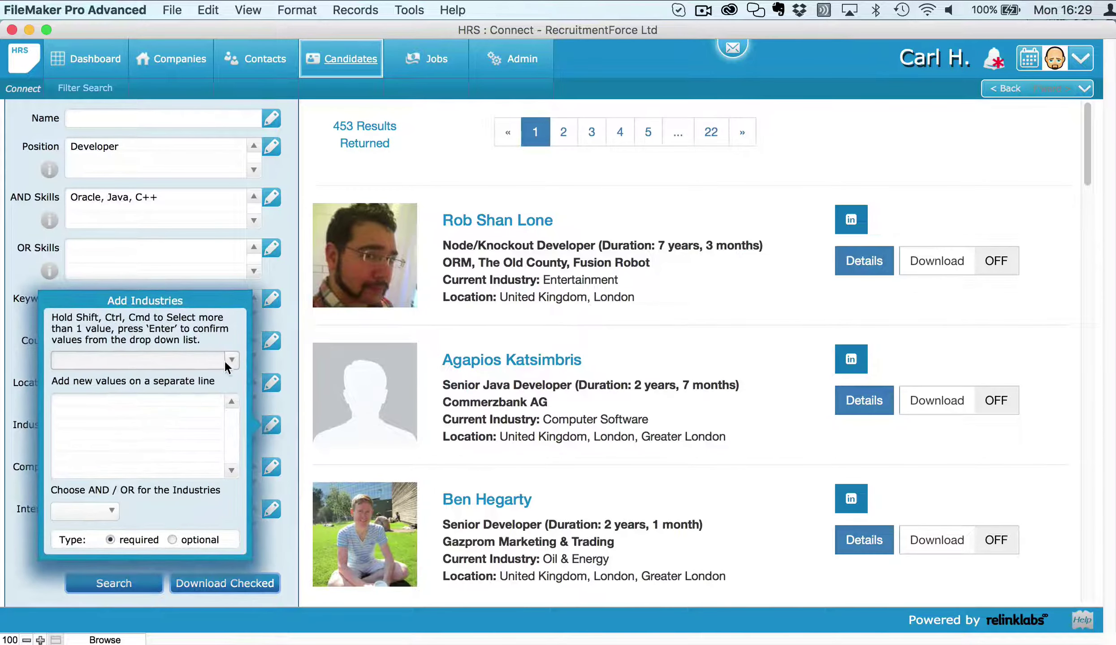
{"action": "left_click", "coordinate": [159, 413]}
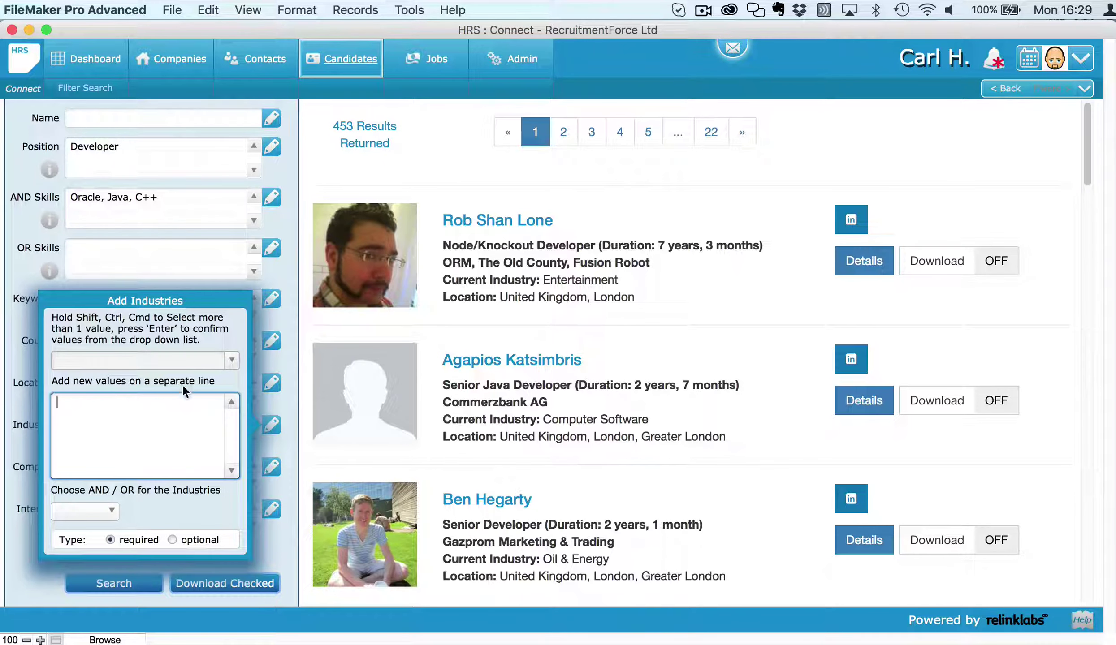
{"action": "left_click", "coordinate": [227, 361]}
{"action": "left_click", "coordinate": [229, 360]}
{"action": "type", "text": "Computer Software"}
{"action": "left_click", "coordinate": [283, 534]}
{"action": "left_click", "coordinate": [117, 585]}
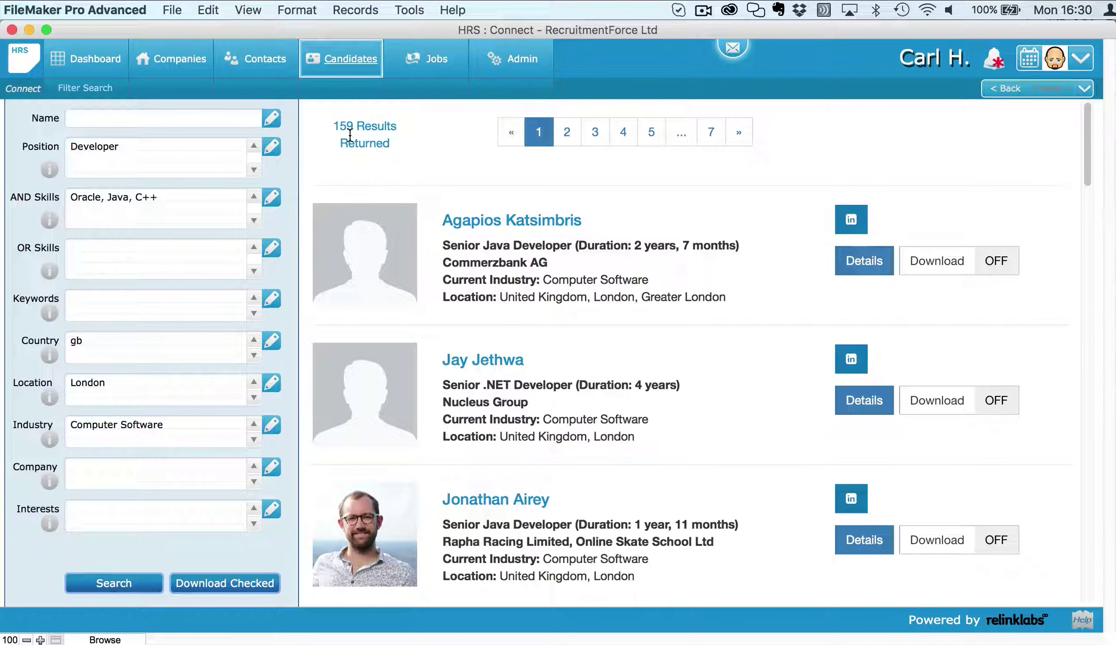
- Add PHP as an extra required skill and rerun the search, leaving 60 results
{"action": "left_click", "coordinate": [275, 199]}
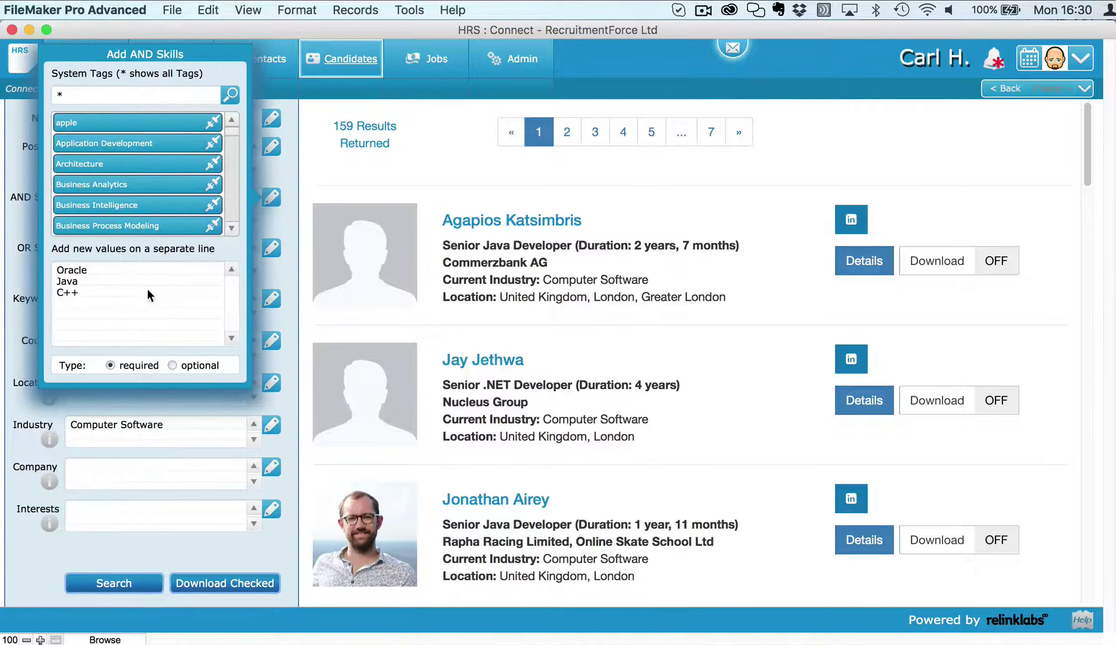
{"action": "type", "text": "PHP"}
{"action": "left_click", "coordinate": [278, 356]}
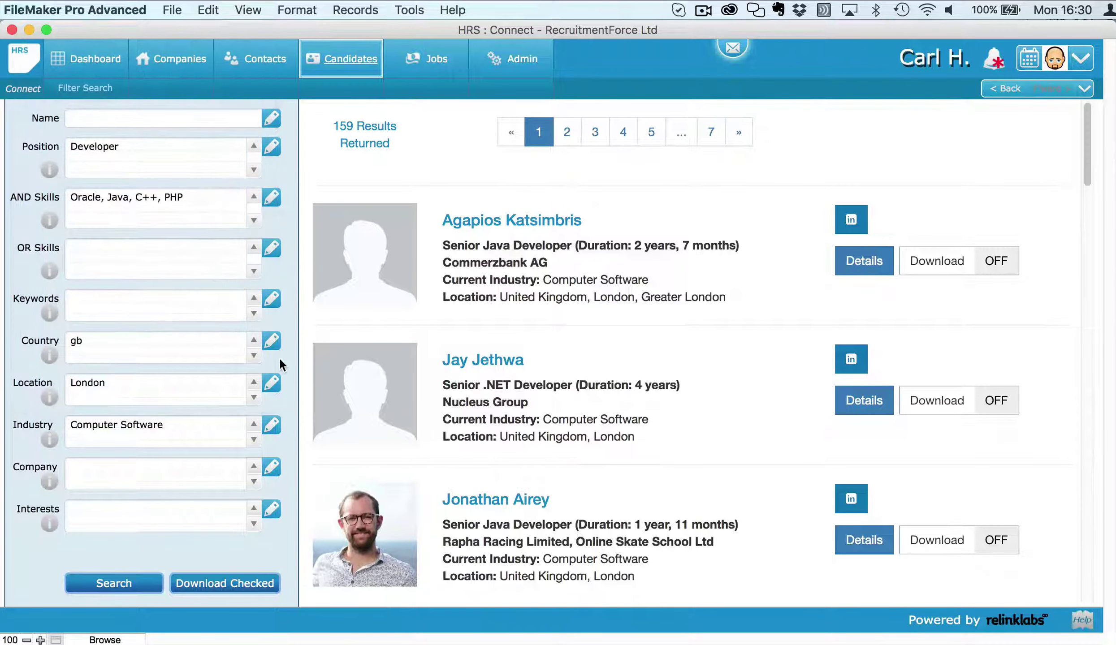
{"action": "left_click", "coordinate": [113, 584]}
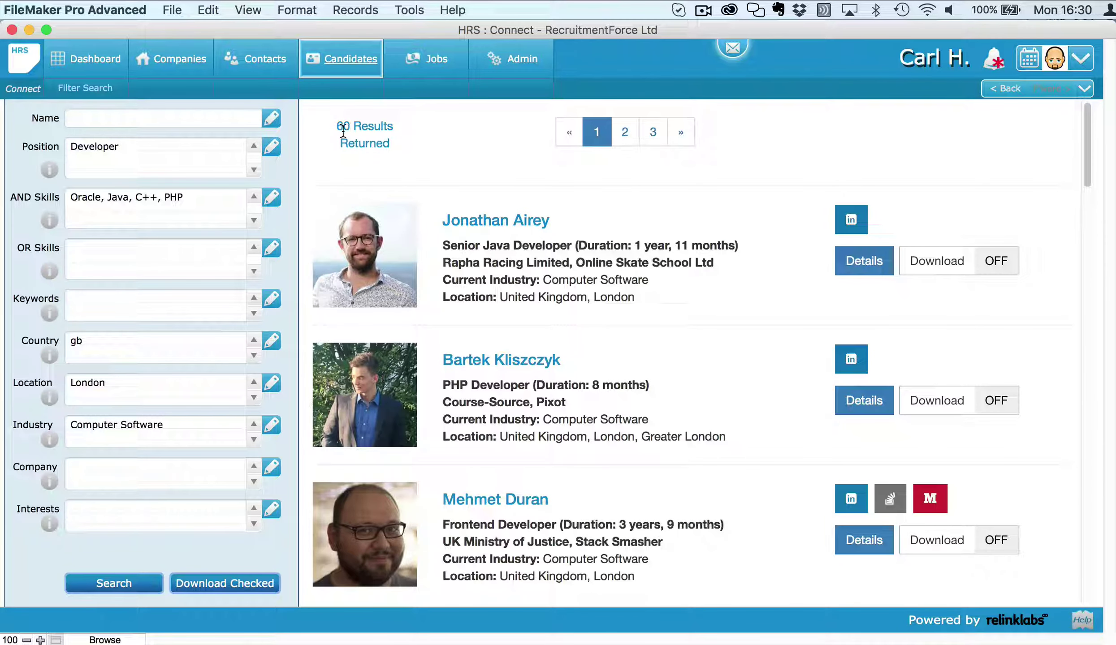
{"action": "scroll", "coordinate": [539, 309], "scroll_direction": "down", "scroll_amount": 7}
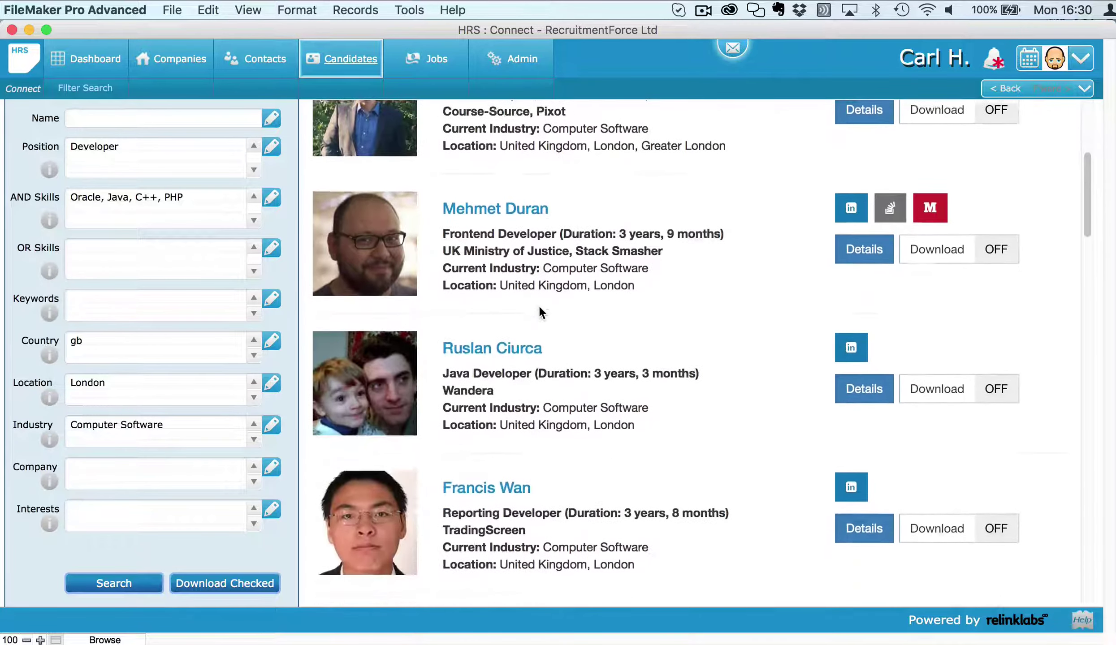
{"action": "scroll", "coordinate": [539, 310], "scroll_direction": "down", "scroll_amount": 9}
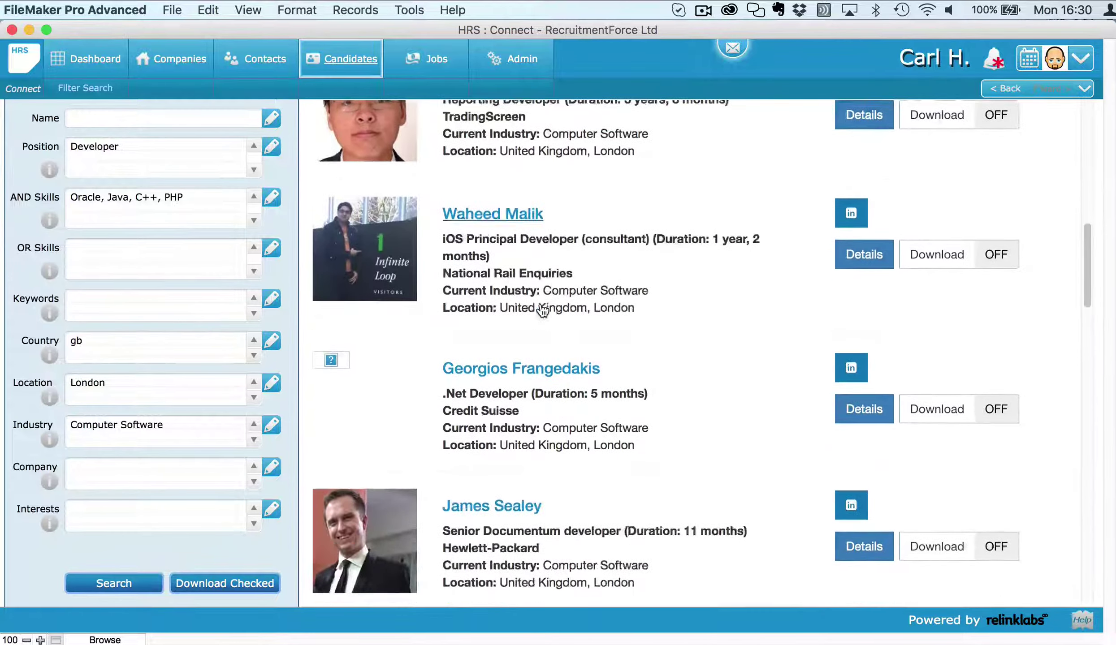
{"action": "scroll", "coordinate": [543, 310], "scroll_direction": "down", "scroll_amount": 10}
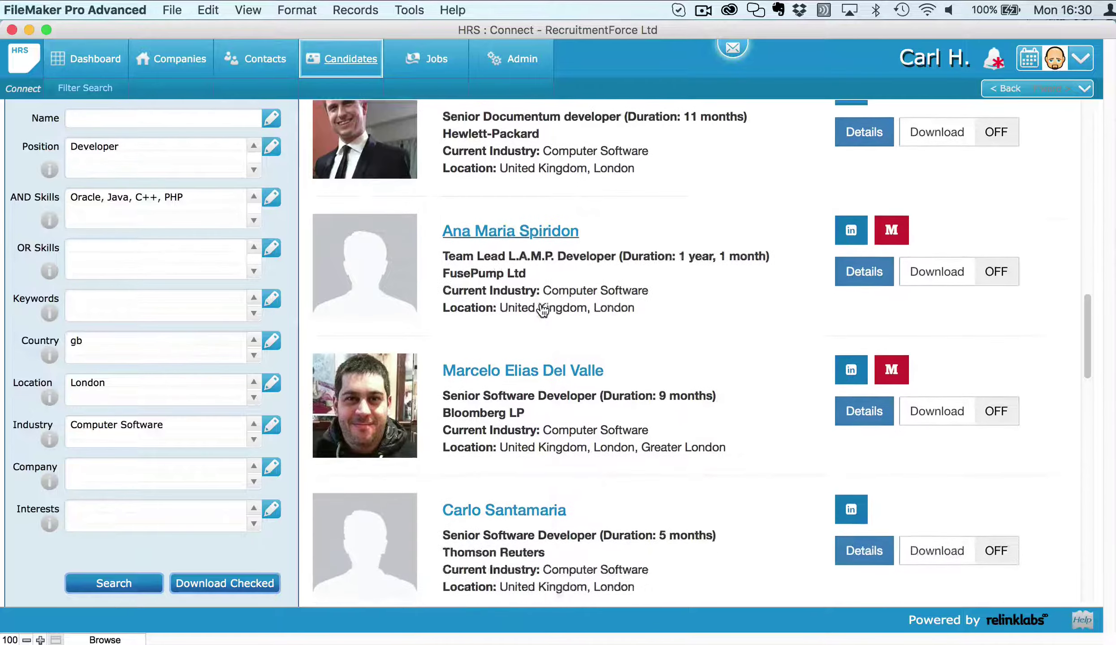
{"action": "scroll", "coordinate": [542, 310], "scroll_direction": "down", "scroll_amount": 18}
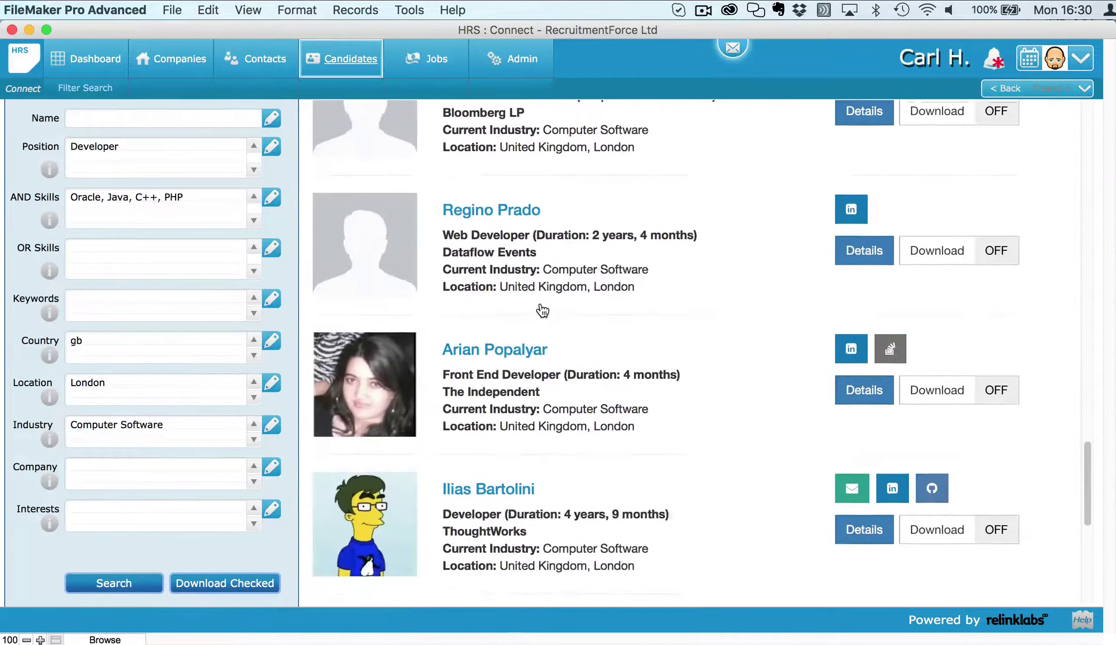
{"action": "scroll", "coordinate": [542, 311], "scroll_direction": "down", "scroll_amount": 6}
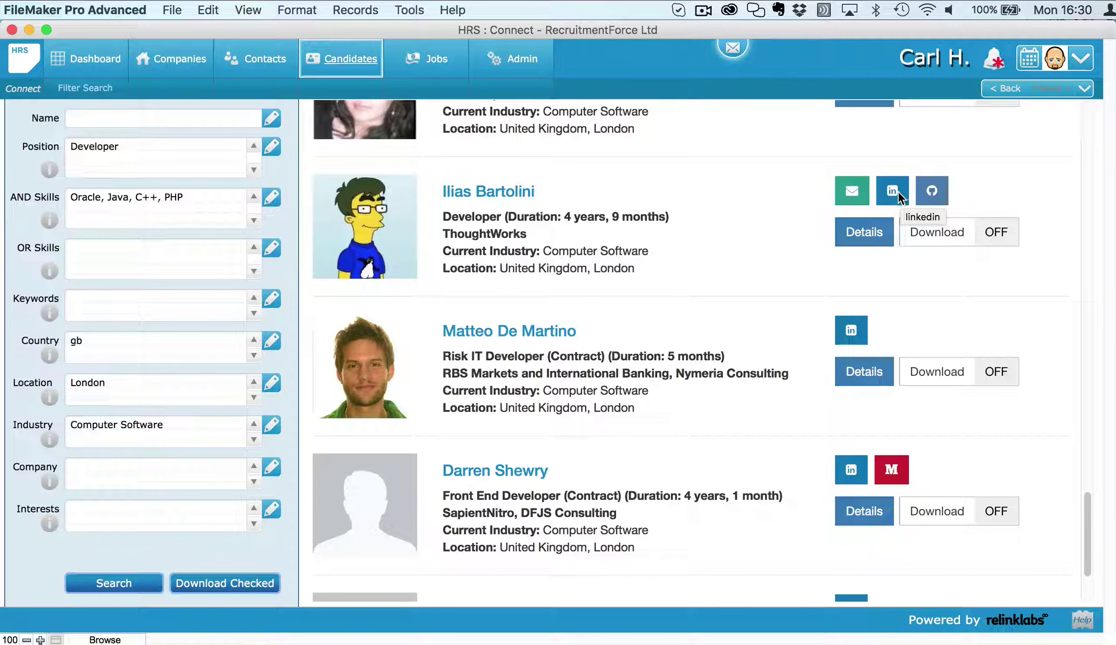
{"action": "left_click", "coordinate": [865, 242]}
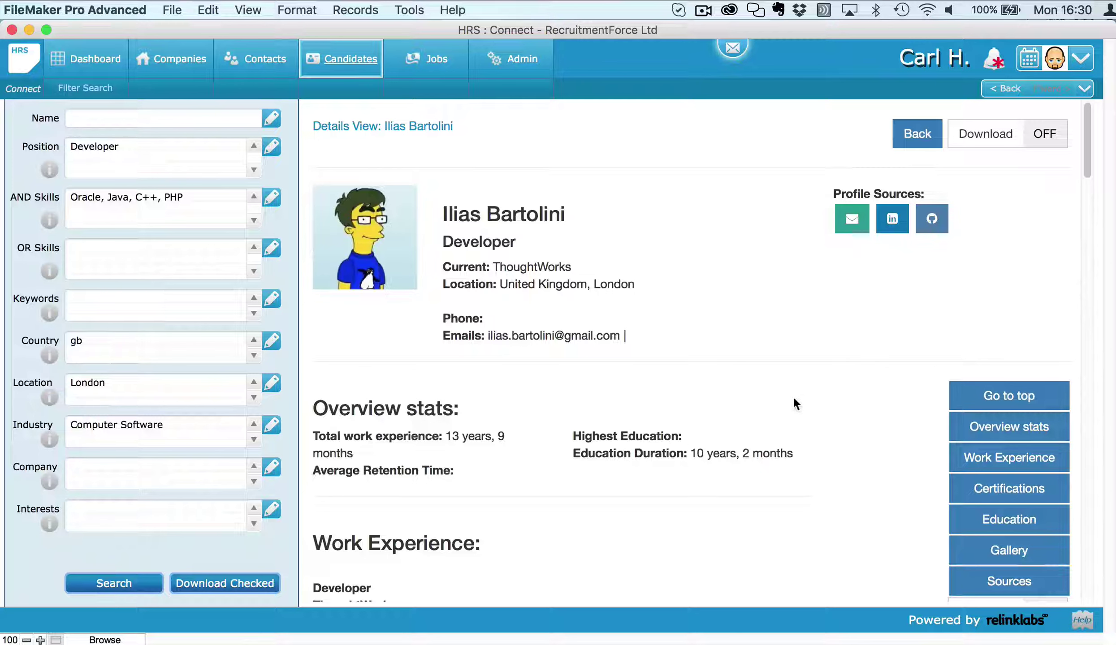
{"action": "left_click_drag", "start_coordinate": [625, 336], "coordinate": [488, 339]}
{"action": "left_click", "coordinate": [709, 207]}
{"action": "left_click", "coordinate": [917, 133]}
{"action": "scroll", "coordinate": [658, 421], "scroll_direction": "down", "scroll_amount": 8}
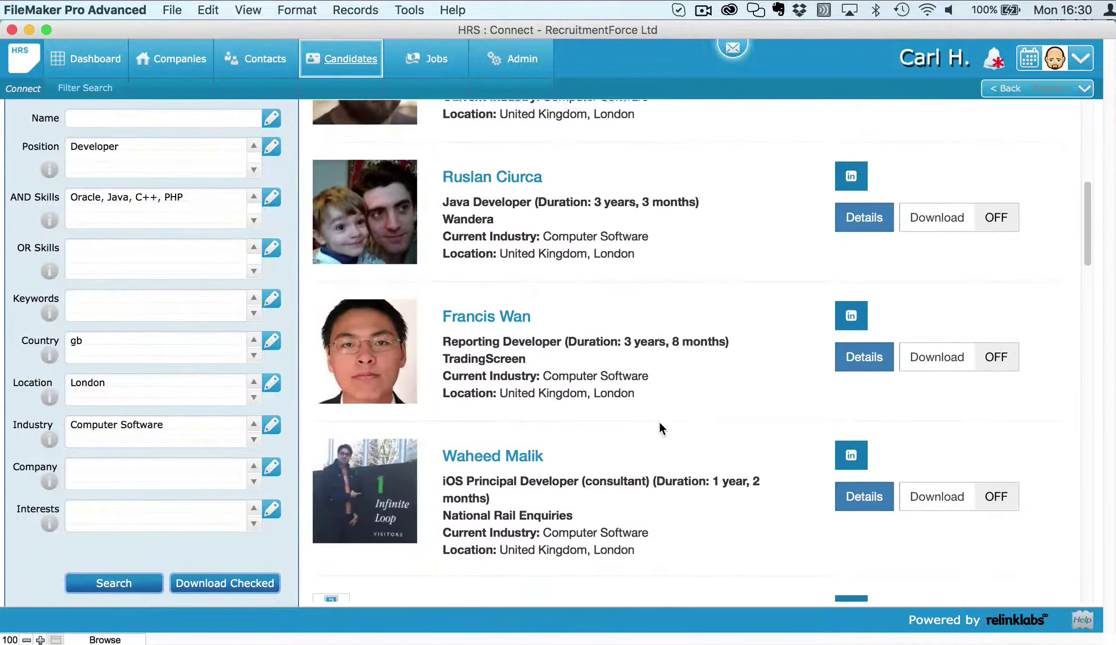
- Set Minimum Experience to 3 Years in Filter Search and rerun the search
{"action": "left_click", "coordinate": [83, 89]}
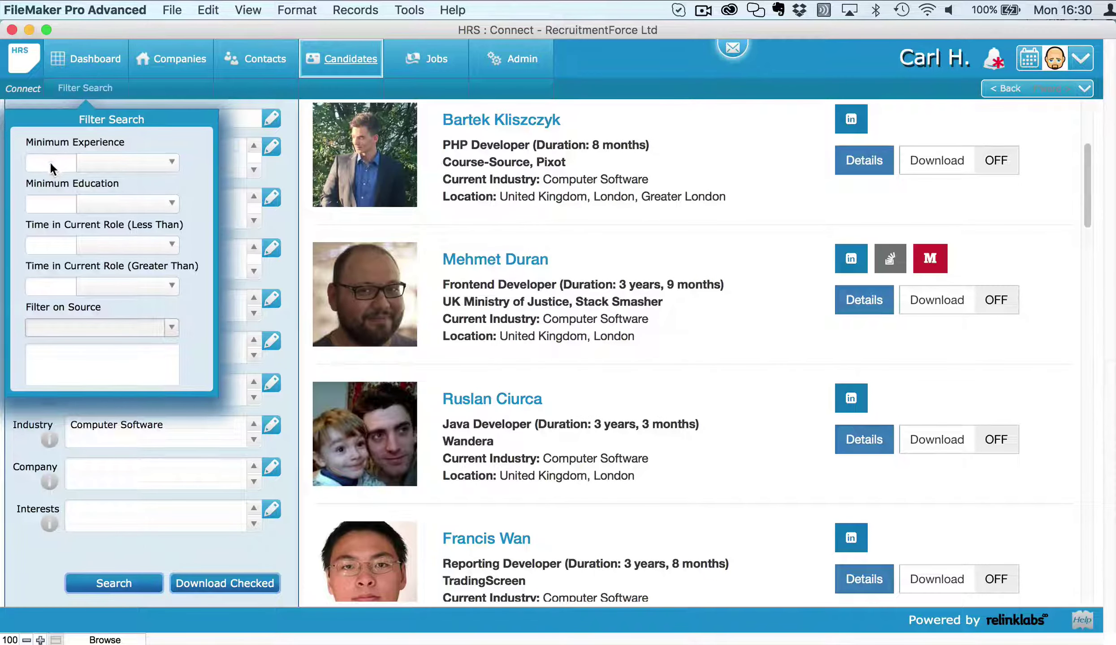
{"action": "left_click", "coordinate": [50, 161]}
{"action": "left_click", "coordinate": [36, 214]}
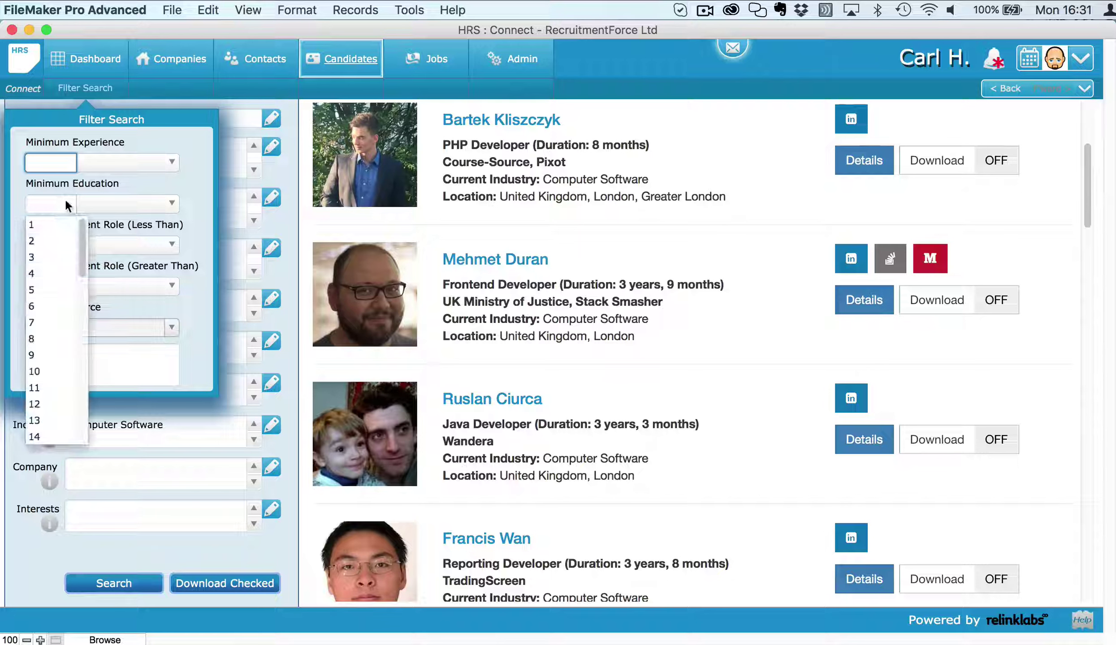
{"action": "left_click", "coordinate": [125, 165]}
{"action": "left_click", "coordinate": [118, 216]}
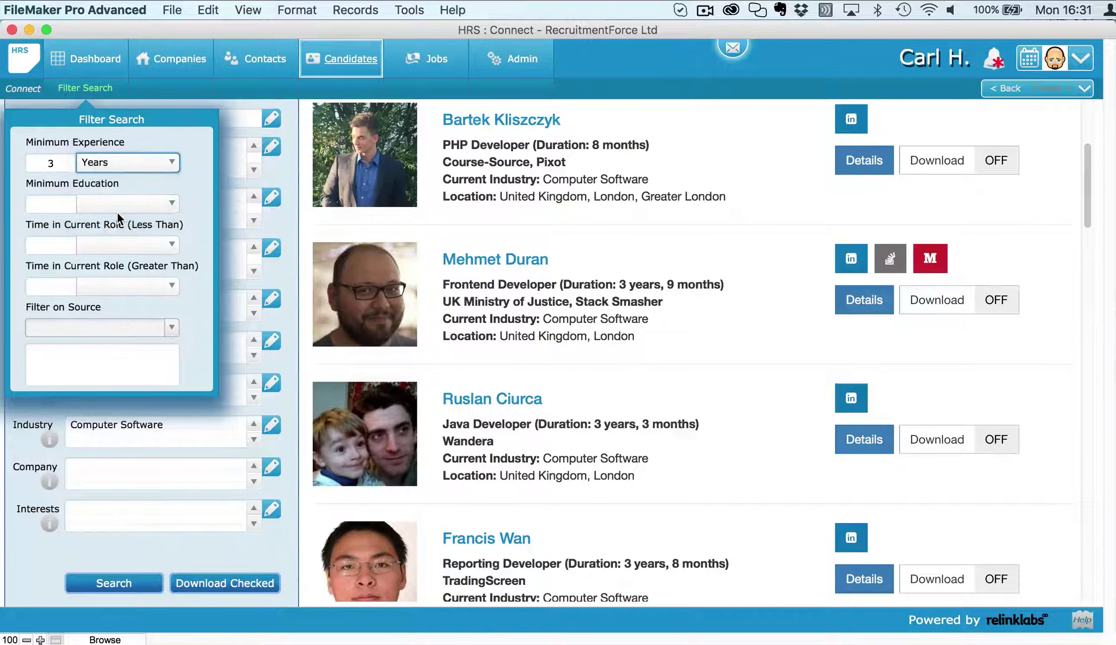
{"action": "left_click", "coordinate": [276, 261]}
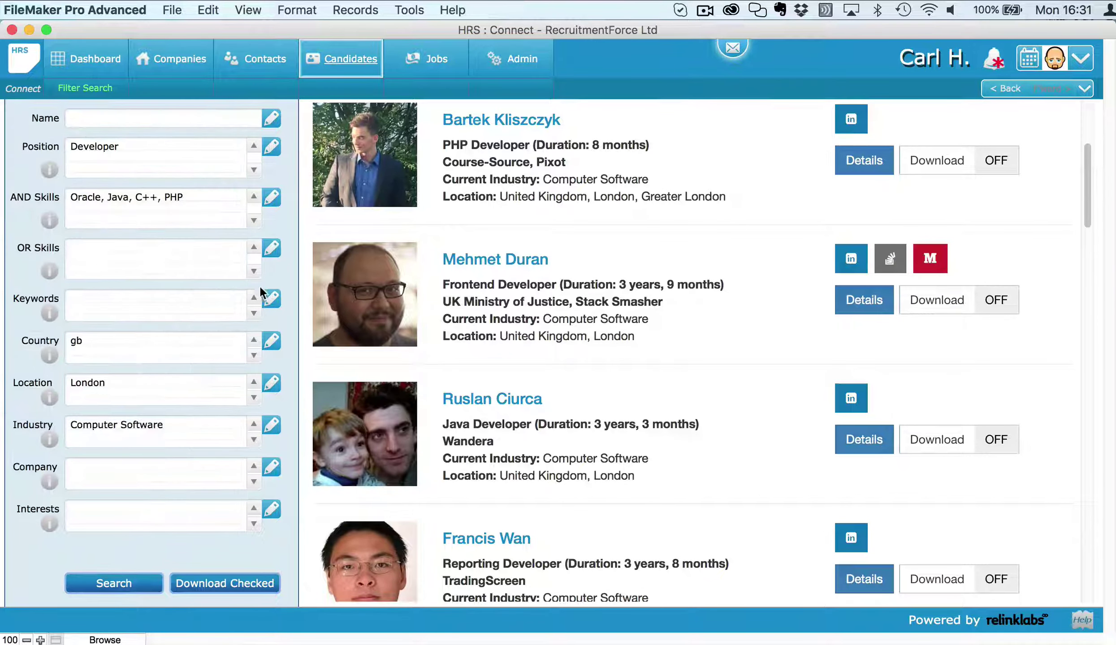
{"action": "left_click", "coordinate": [127, 585]}
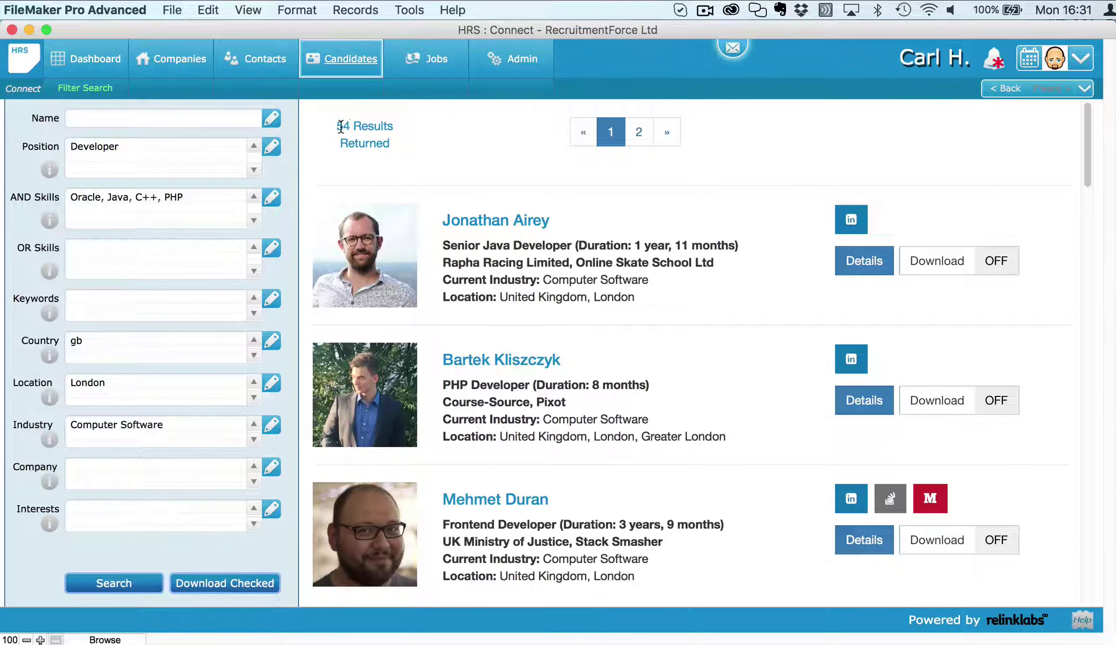
- Raise Minimum Experience to 5 years and rerun the search, leaving 45 results
{"action": "left_click", "coordinate": [106, 94]}
{"action": "left_click", "coordinate": [65, 162]}
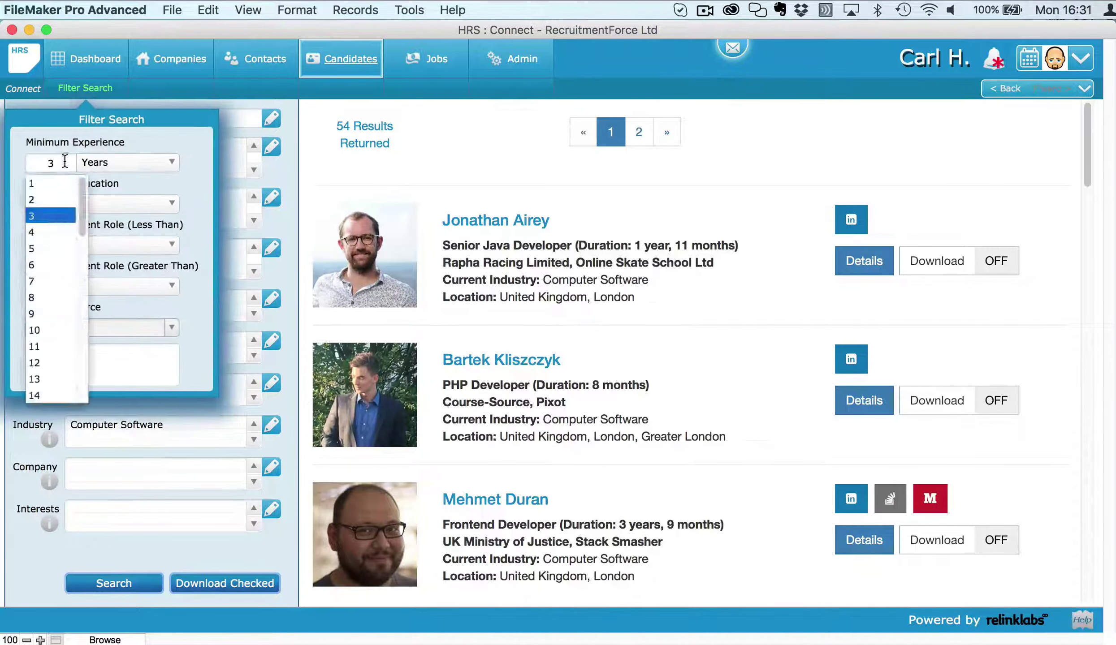
{"action": "left_click", "coordinate": [46, 249]}
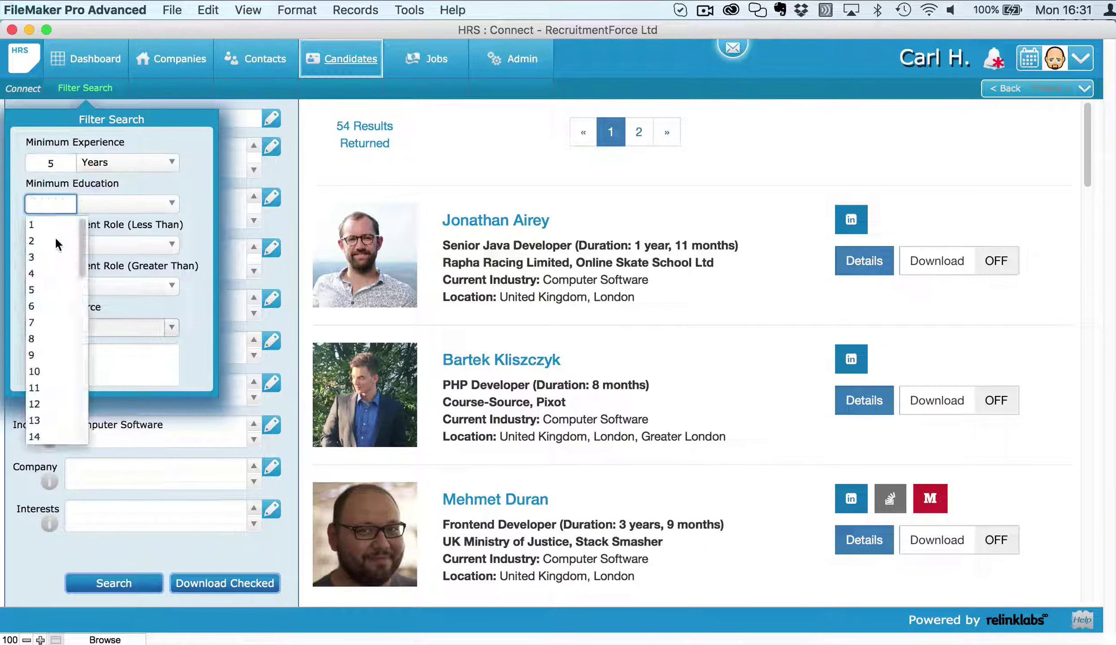
{"action": "left_click", "coordinate": [196, 138]}
{"action": "left_click", "coordinate": [274, 172]}
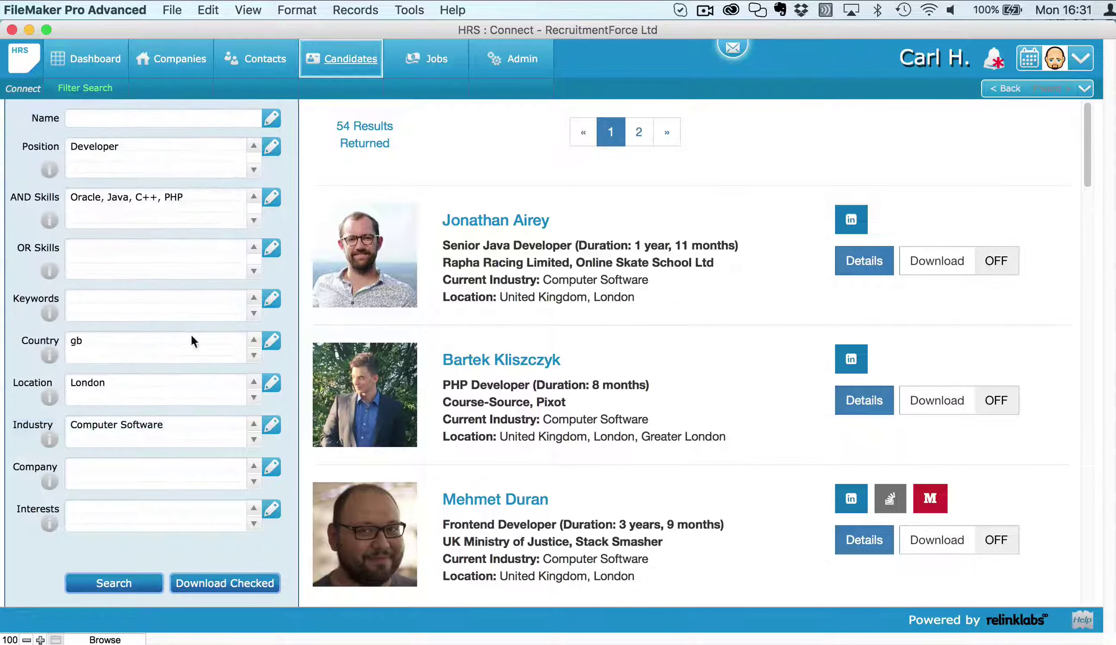
{"action": "left_click", "coordinate": [116, 584]}
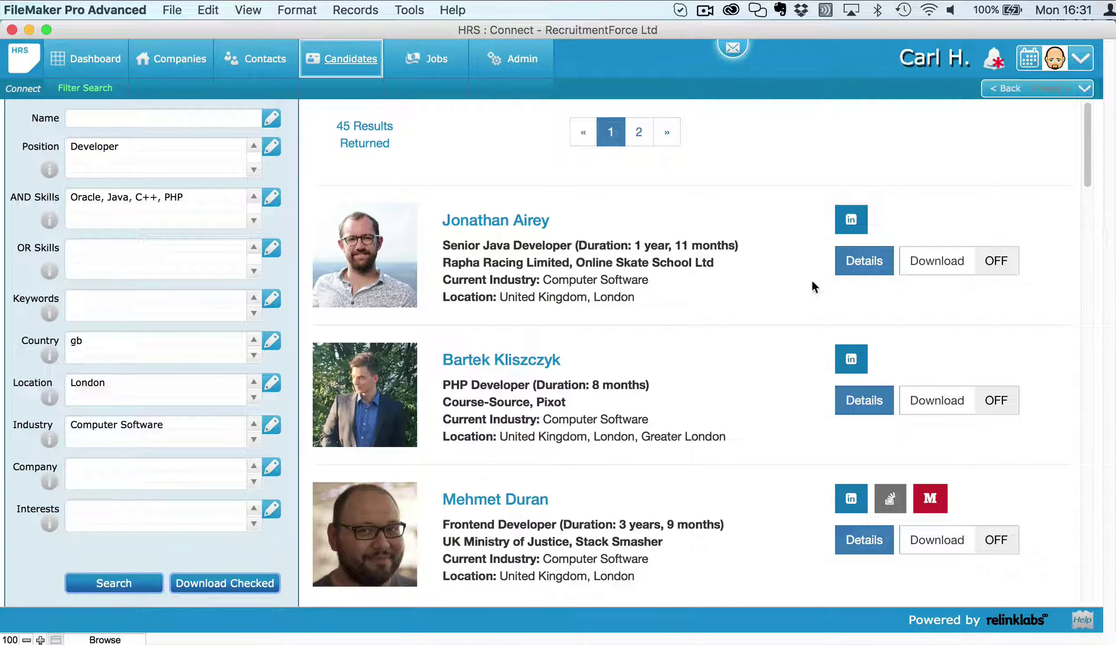
- Switch Download ON for four candidates, including the Stack Smasher, TradingScreen and Credit Suisse developers
{"action": "left_click", "coordinate": [995, 263]}
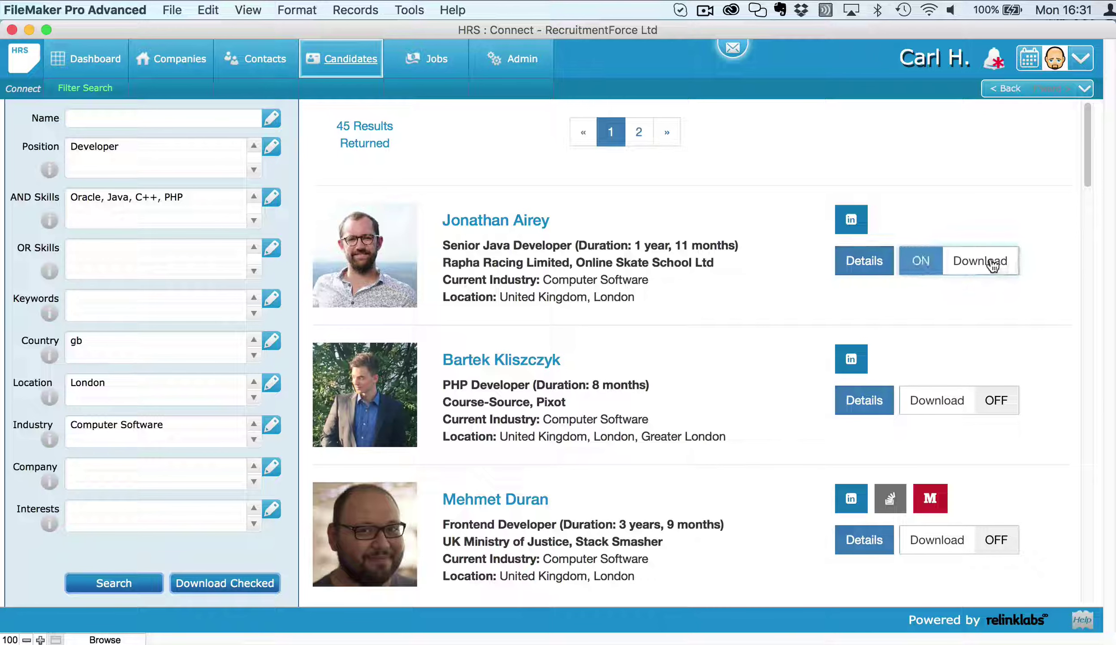
{"action": "left_click", "coordinate": [995, 544]}
{"action": "scroll", "coordinate": [994, 544], "scroll_direction": "down", "scroll_amount": 6}
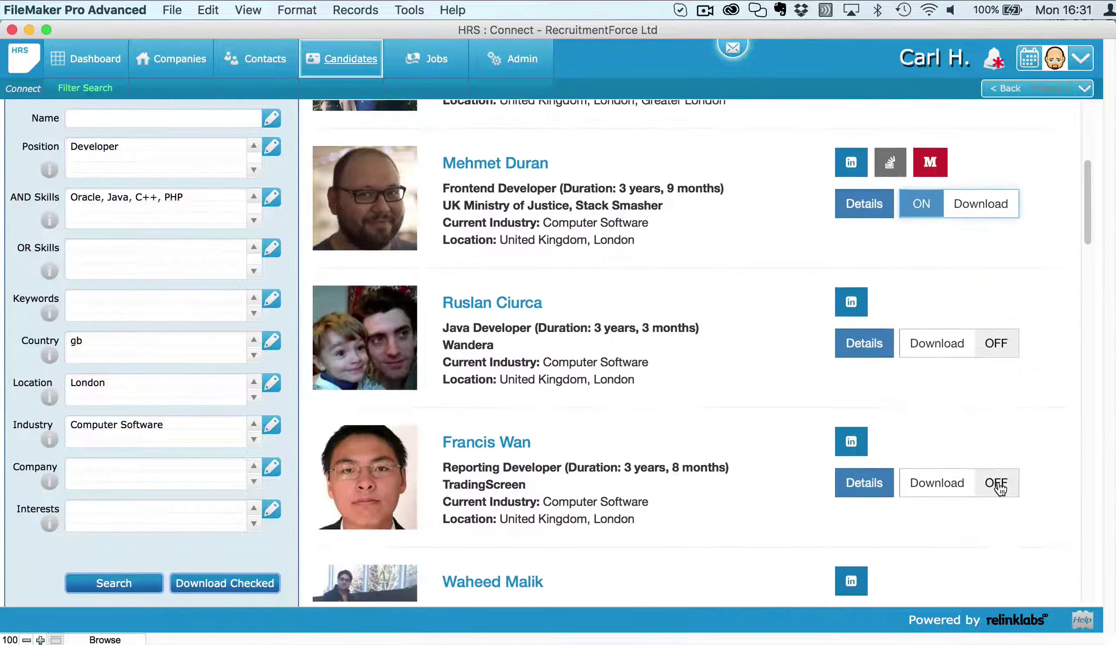
{"action": "left_click", "coordinate": [997, 485]}
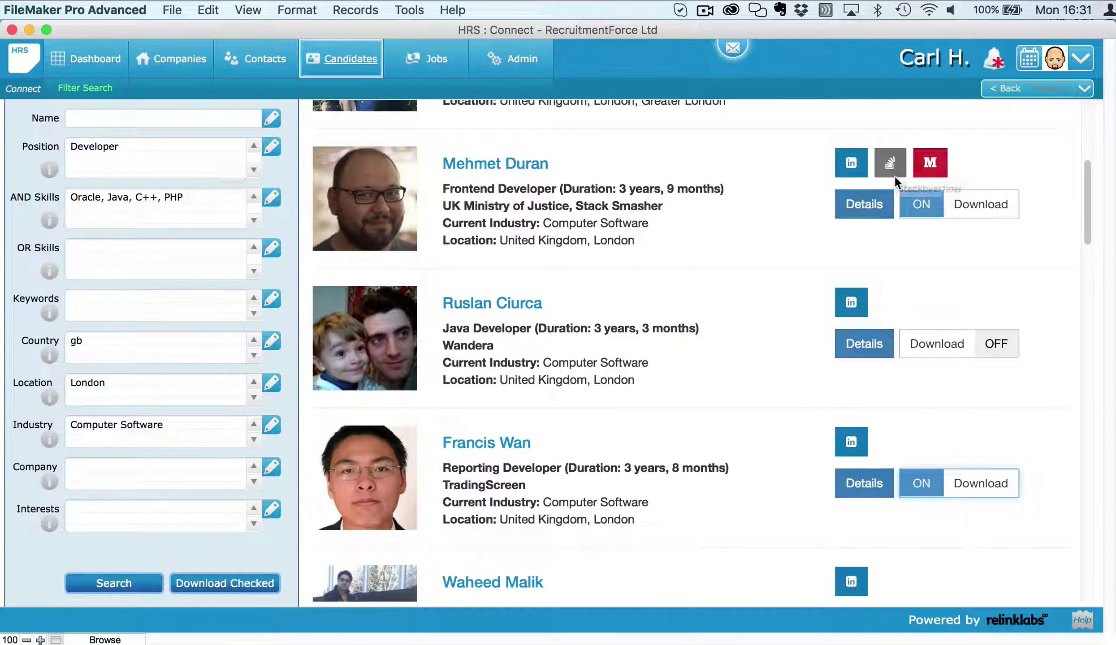
{"action": "scroll", "coordinate": [866, 453], "scroll_direction": "down", "scroll_amount": 5}
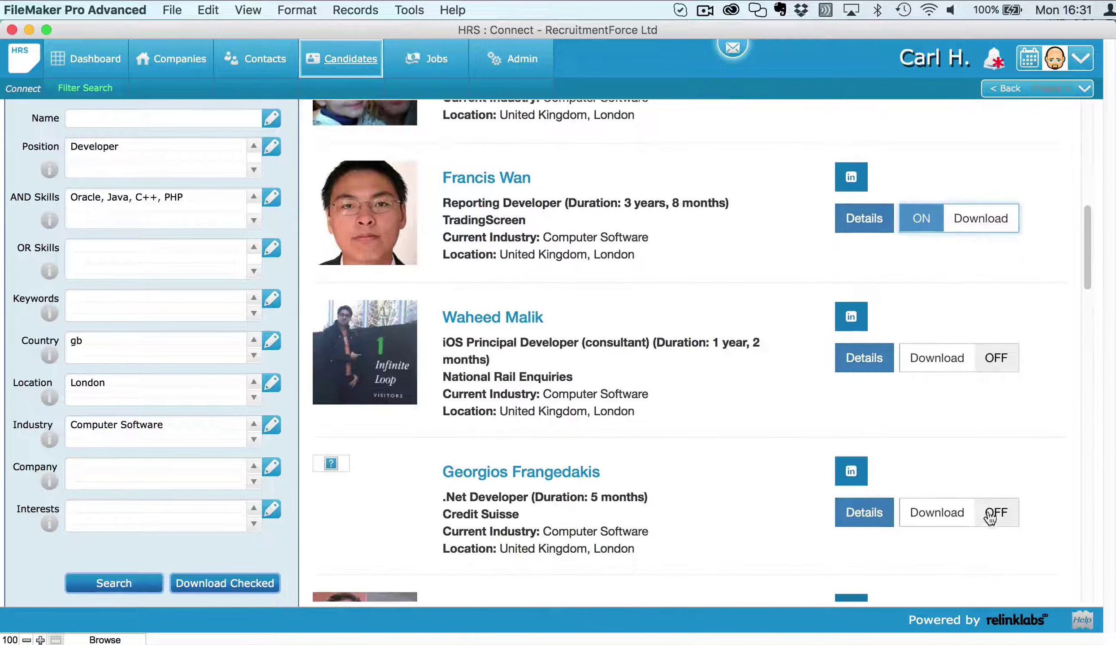
{"action": "left_click", "coordinate": [1001, 515]}
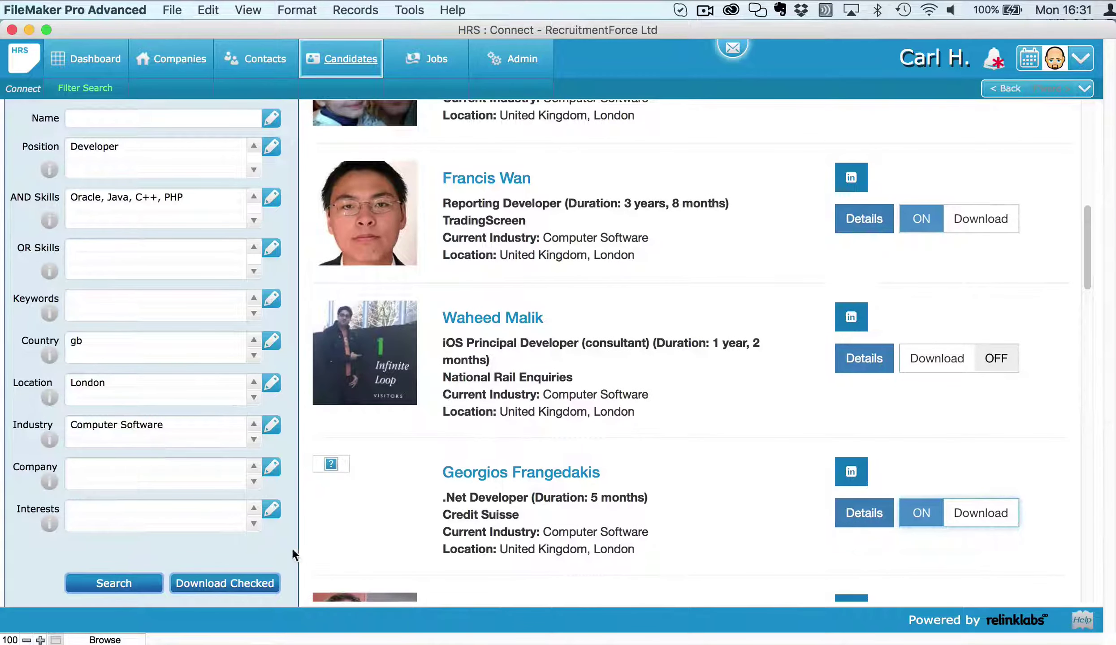